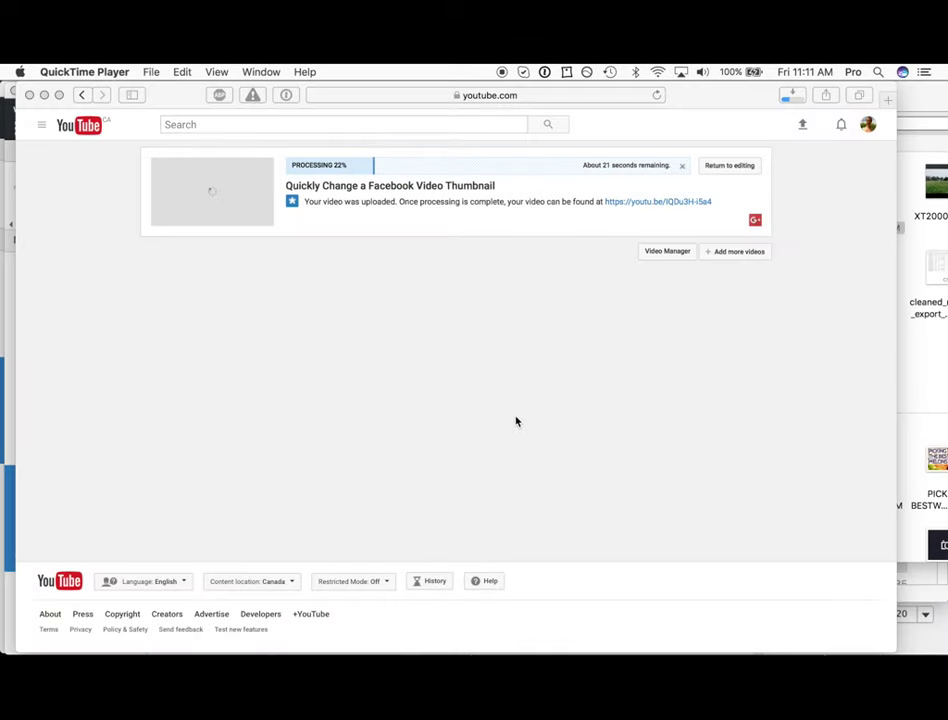
Step: Bring the Safari window forward and focus its address bar to leave the YouTube upload page
left_click(355, 186)
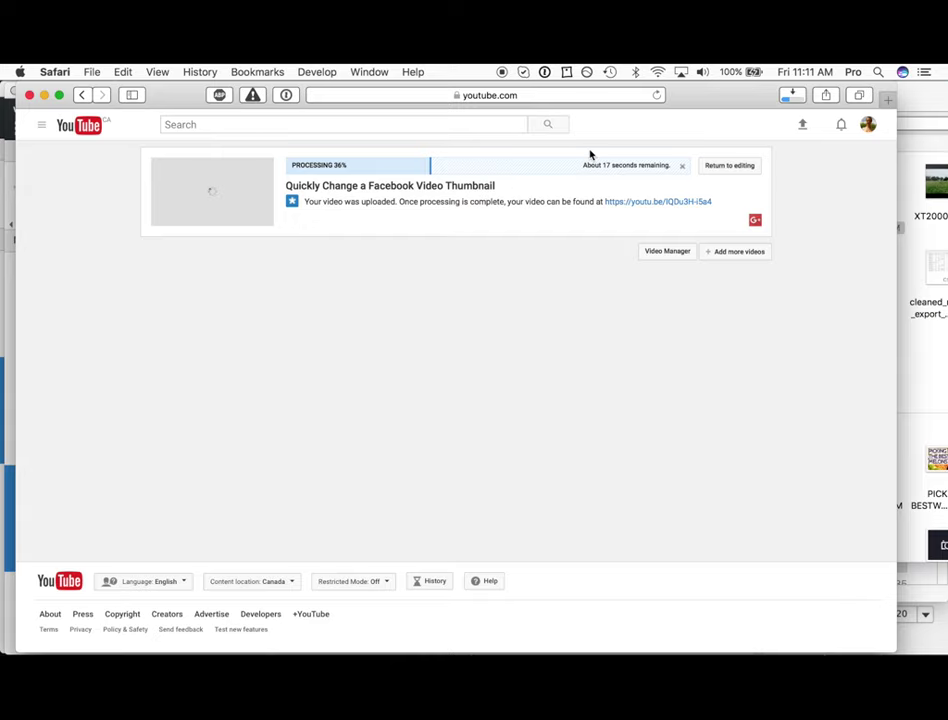
left_click(529, 96)
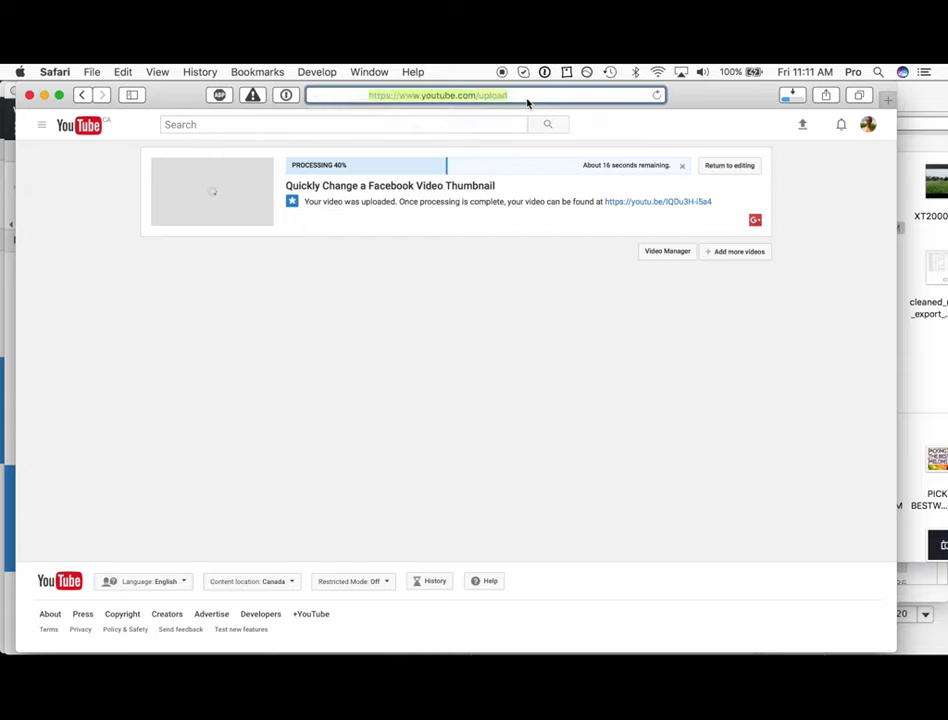
Step: Go to canva.com and start a blank 1280 × 720 YouTube Thumbnail design
type("canva")
key("Return")
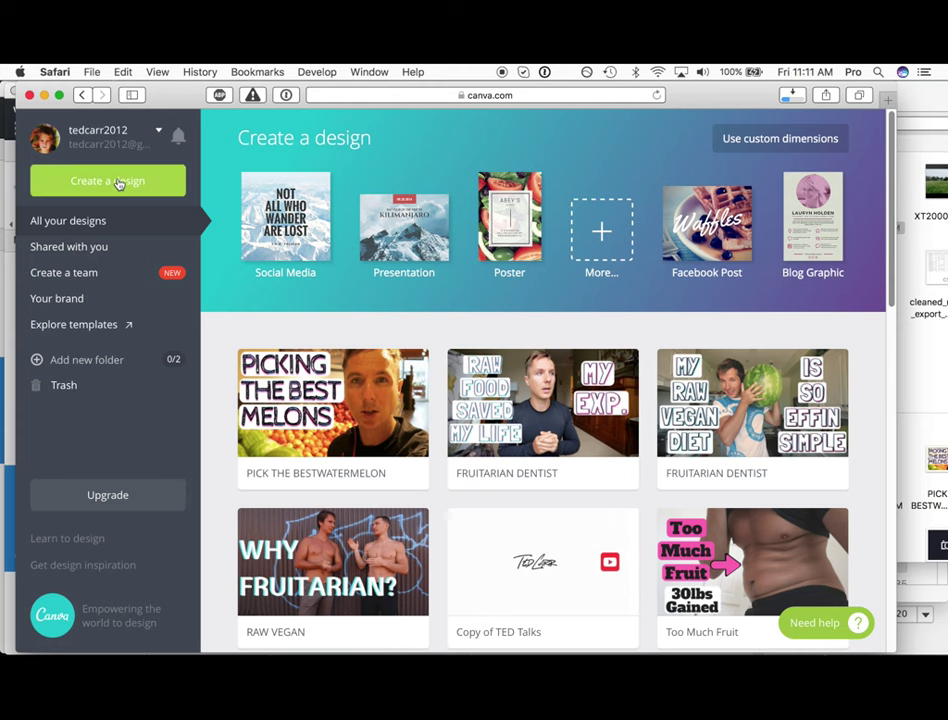
left_click(112, 181)
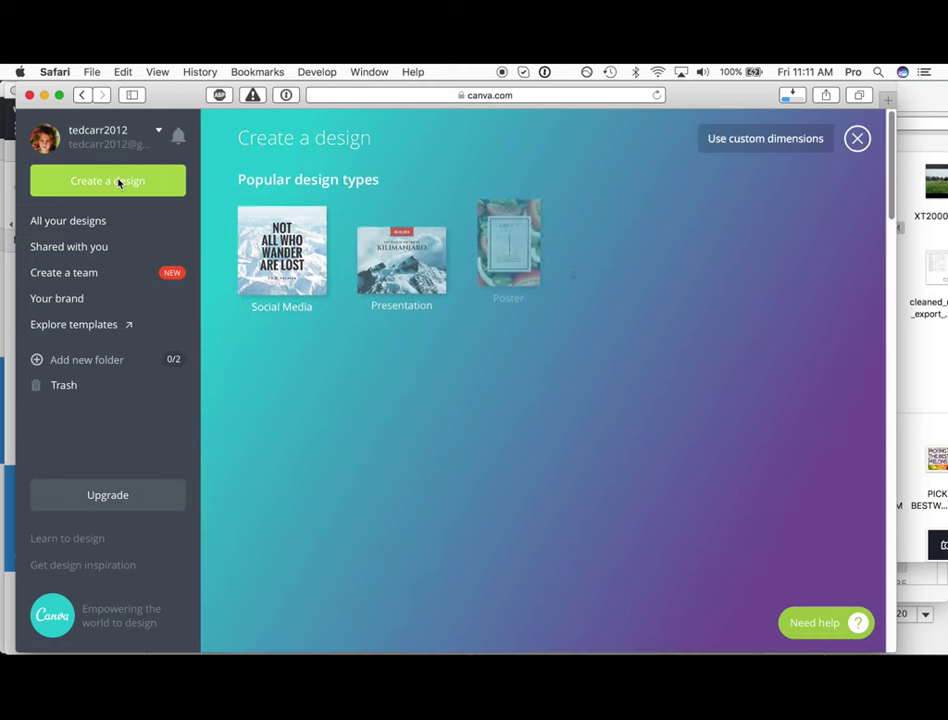
scroll(222, 472, "down", 5)
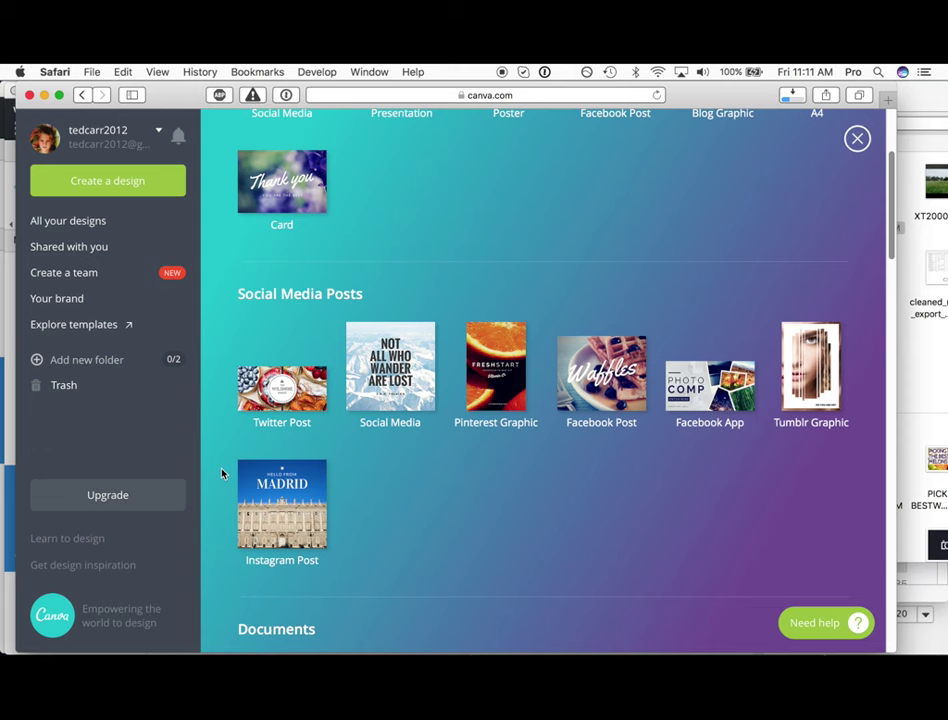
scroll(222, 472, "down", 15)
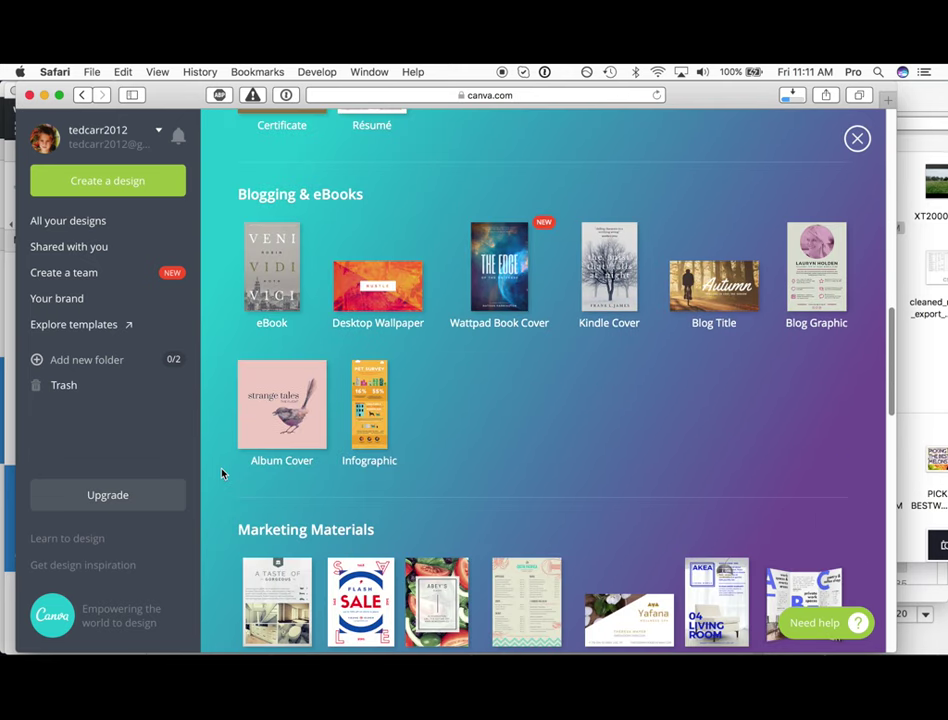
scroll(222, 472, "down", 10)
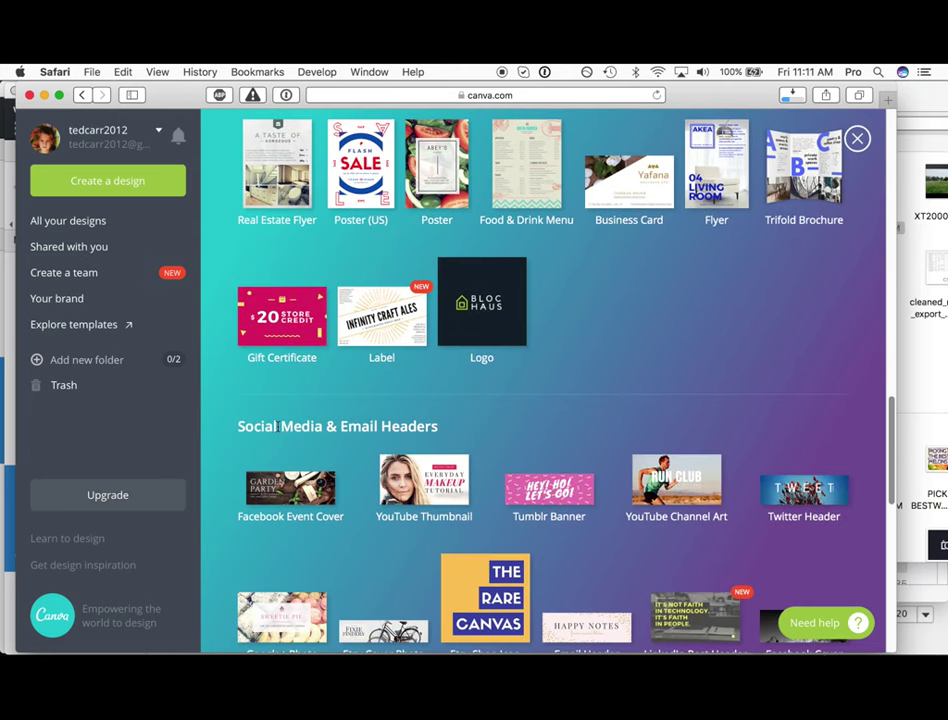
left_click(421, 495)
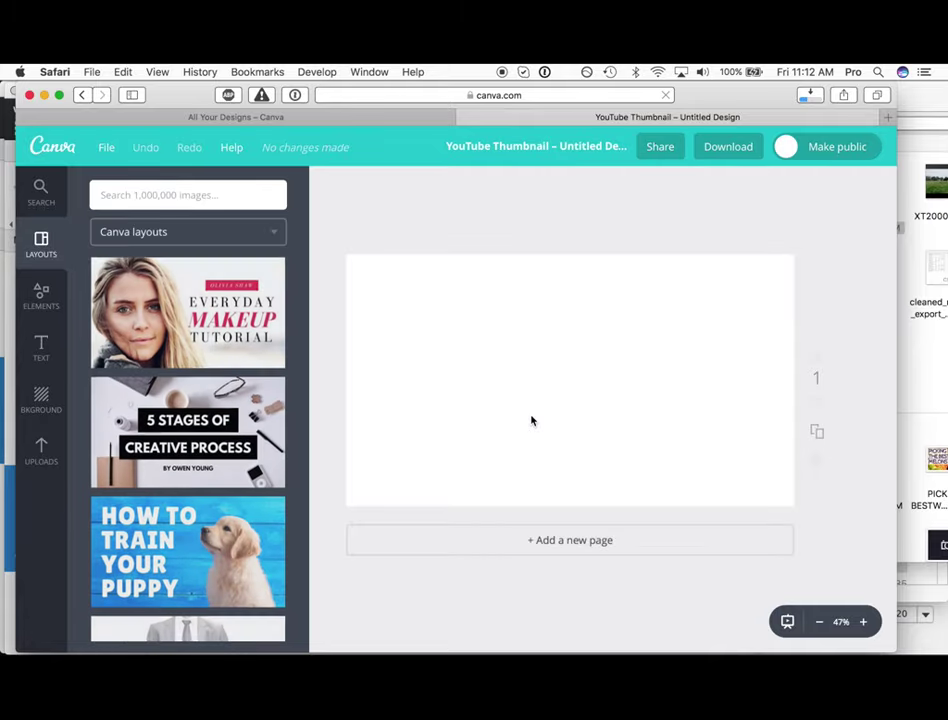
Step: Add the uploaded photo of the man in a living room and stretch it across the whole thumbnail
left_click(42, 451)
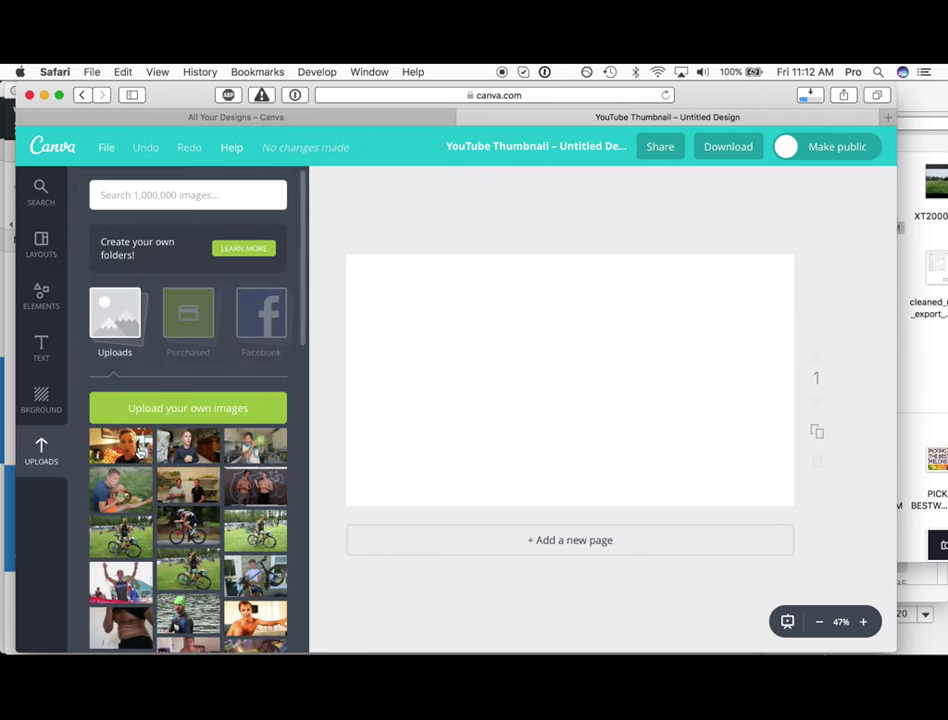
left_click(157, 450)
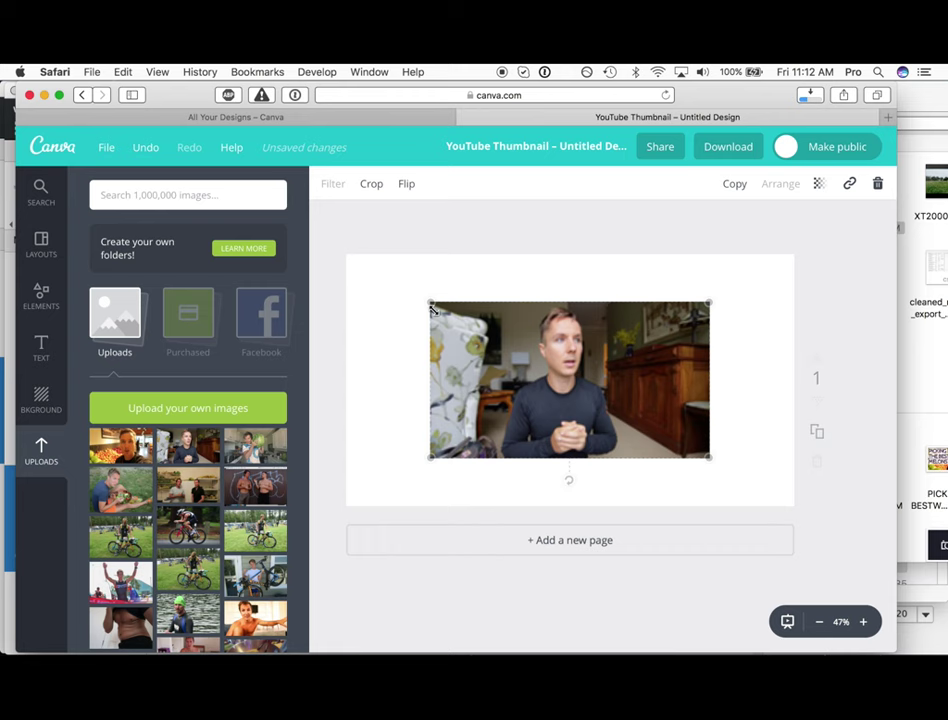
left_click_drag(430, 302, 377, 272)
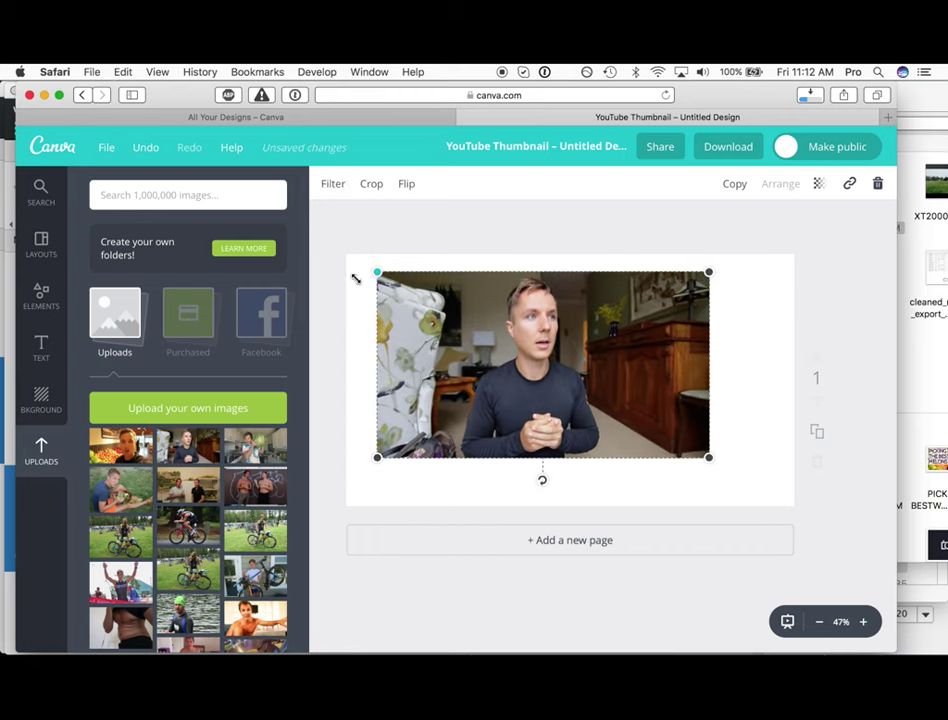
left_click(166, 416)
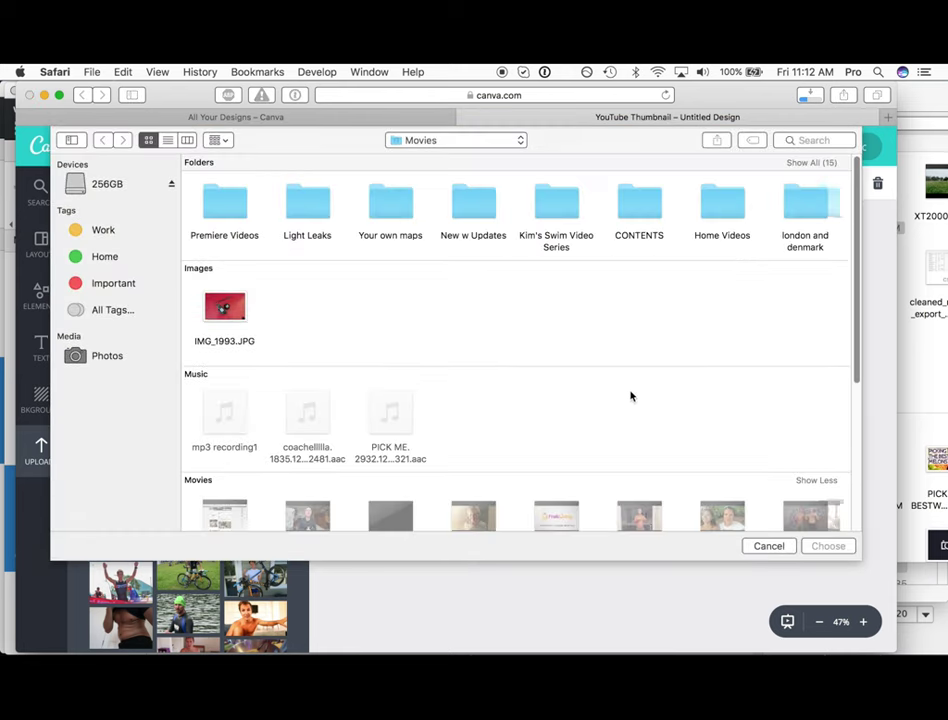
left_click(766, 546)
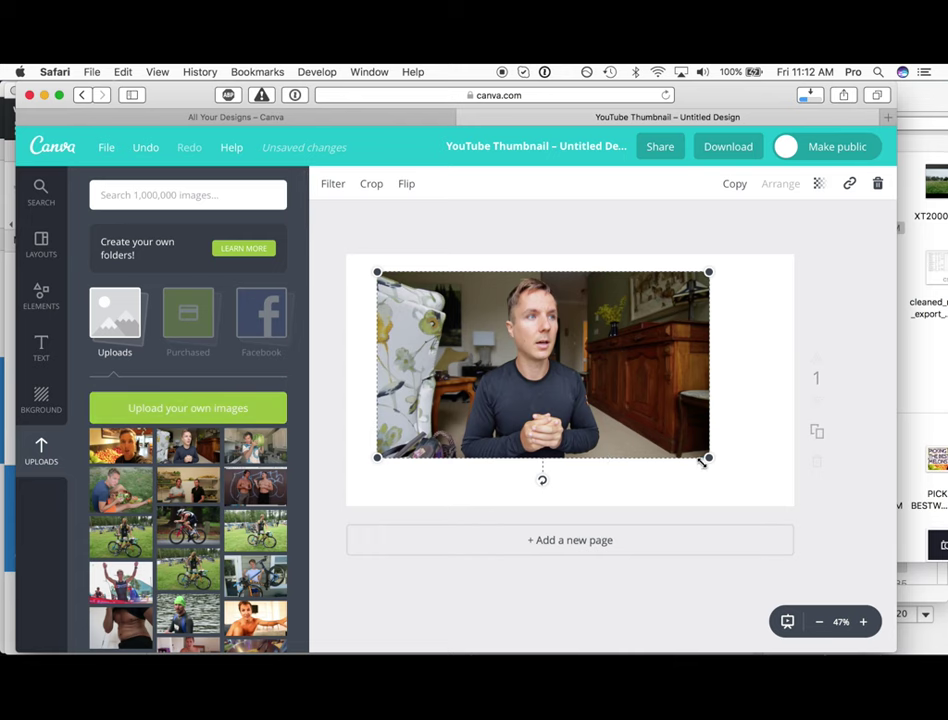
left_click_drag(707, 456, 799, 509)
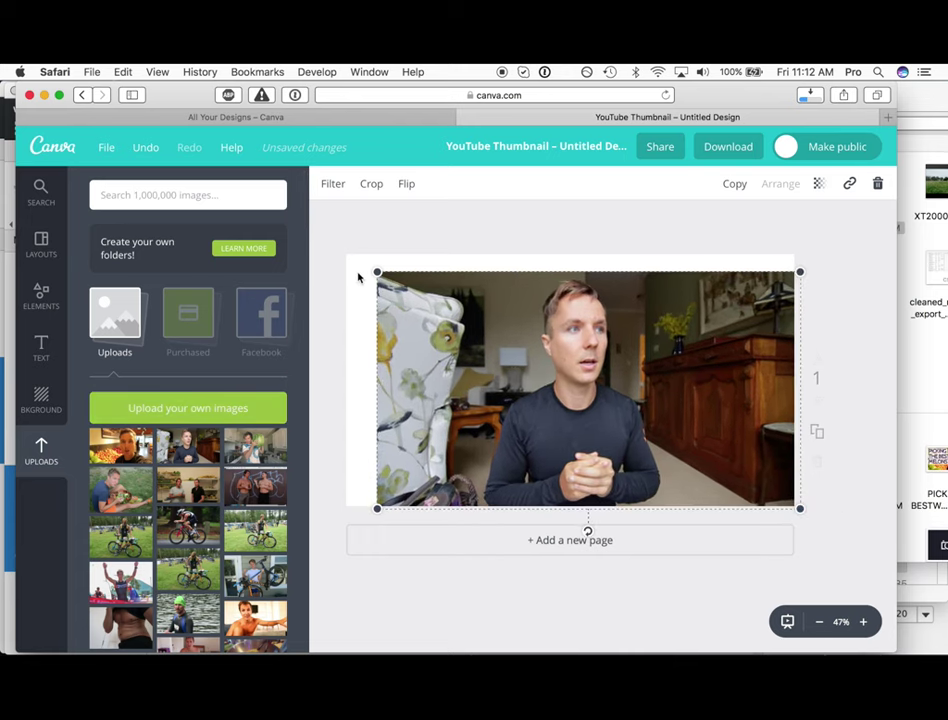
left_click_drag(375, 271, 342, 254)
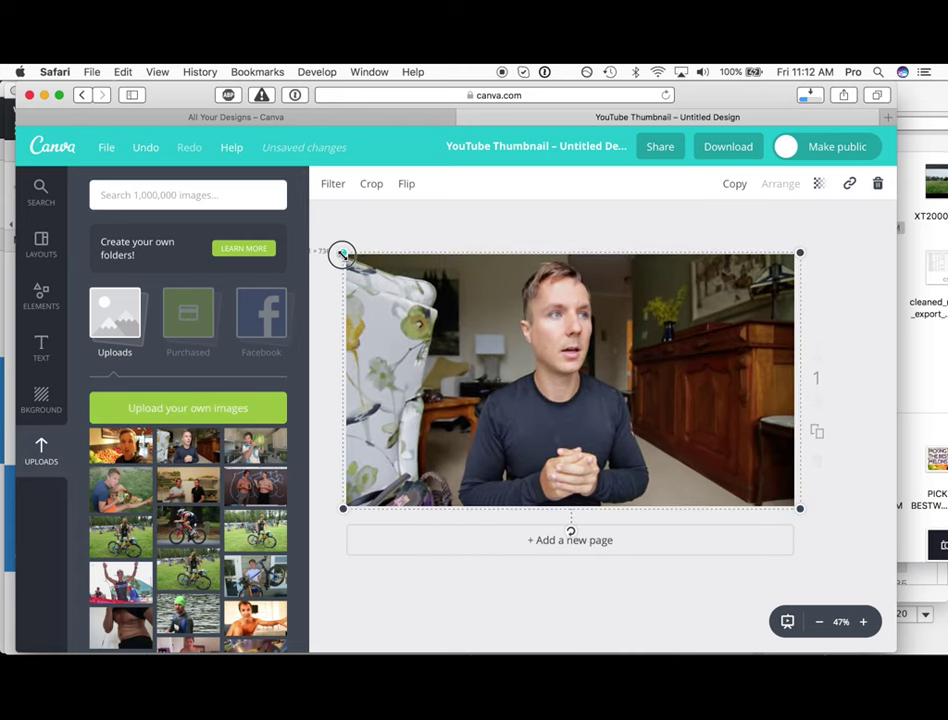
left_click(324, 317)
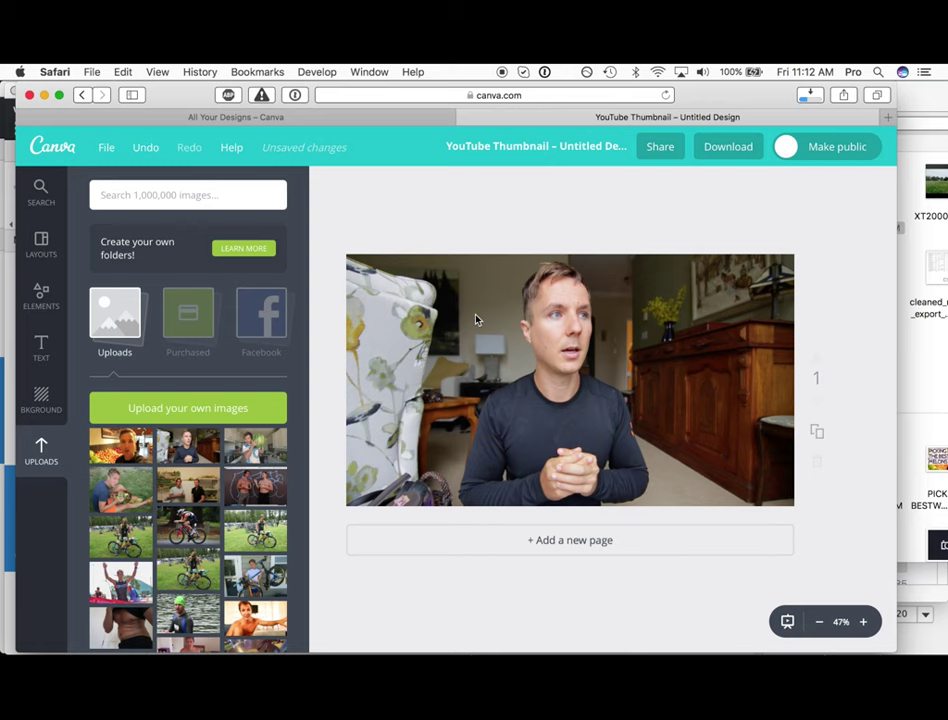
Step: Add a heading reading 'How to change' / 'a thumbnail' and move it to the top-left
left_click(43, 345)
left_click(197, 273)
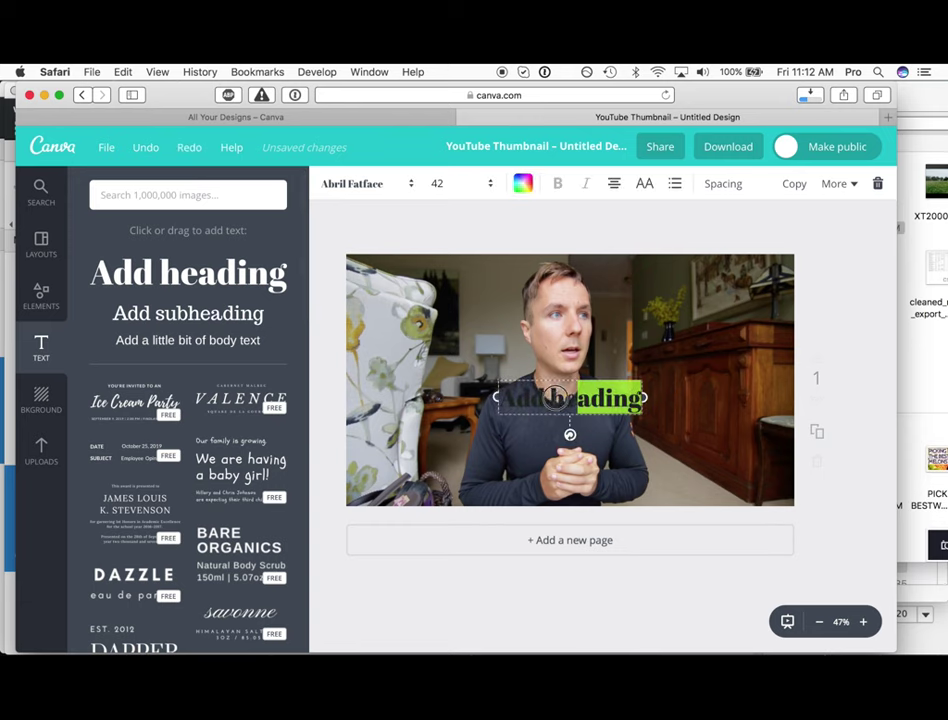
key("super+a")
key("BackSpace")
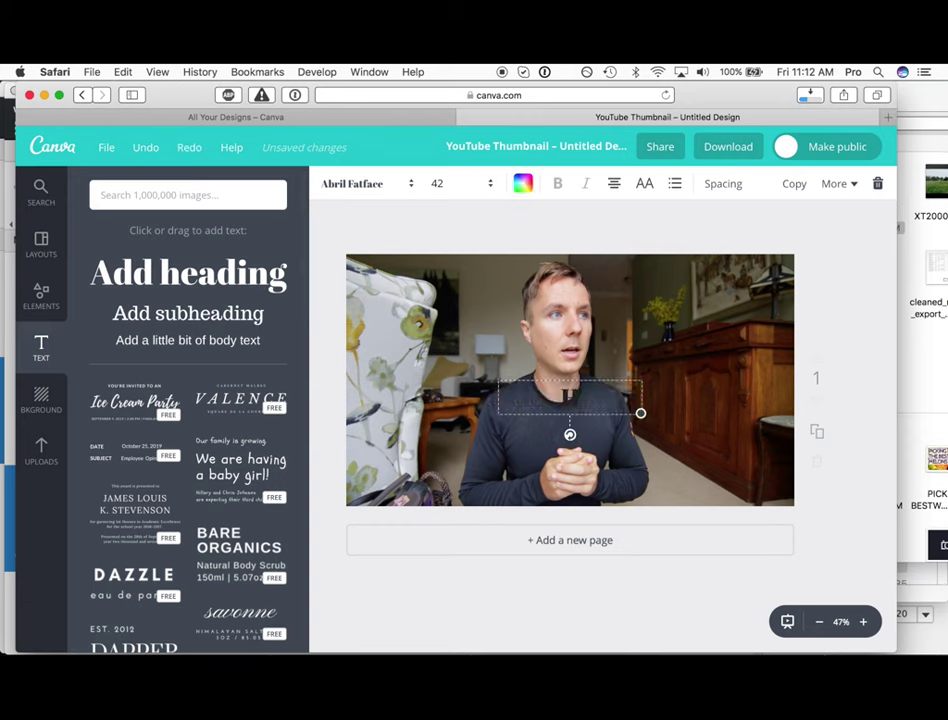
type("How to chang")
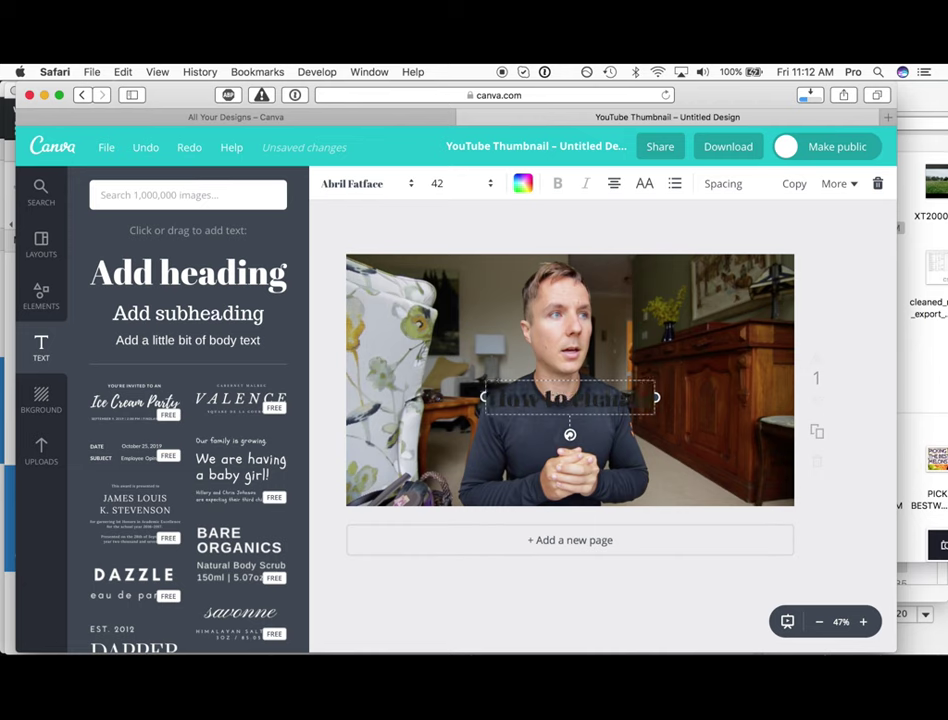
type("e")
key("Return")
type("a thu")
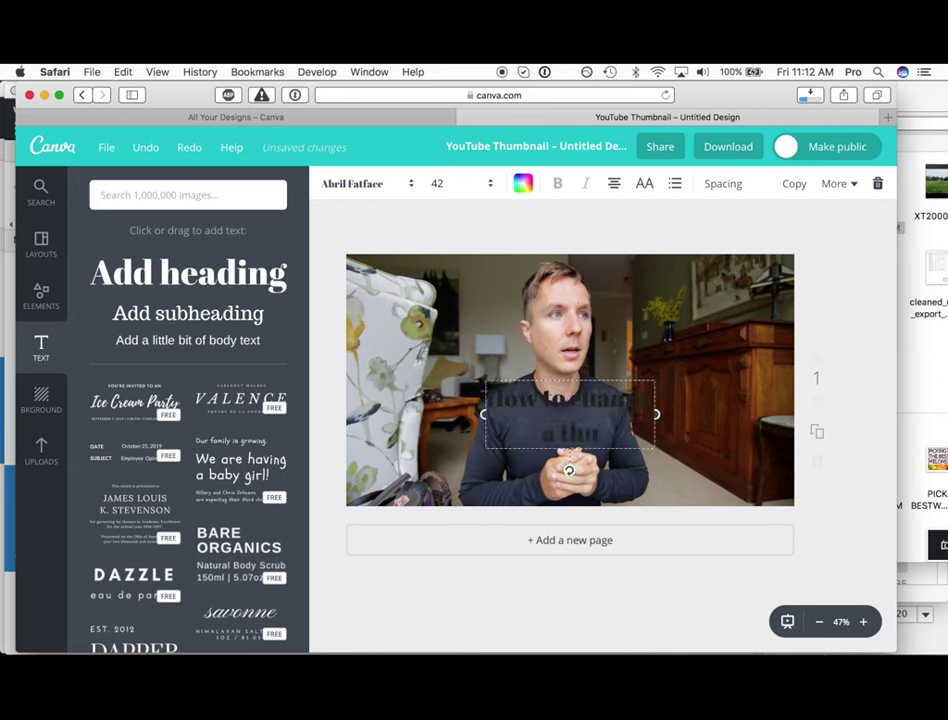
type("mbnail")
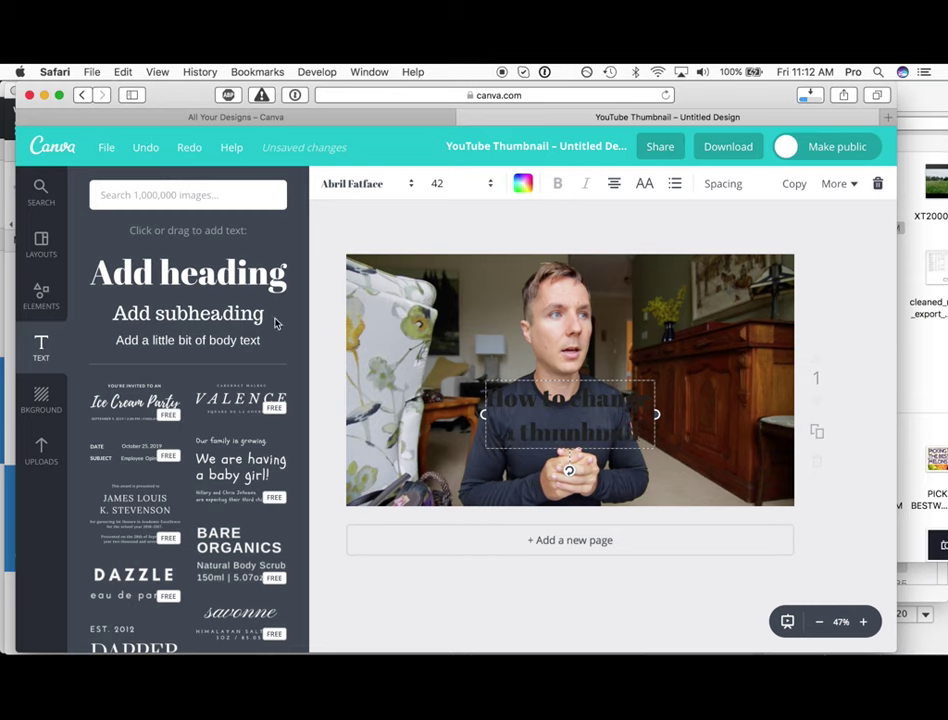
left_click(332, 341)
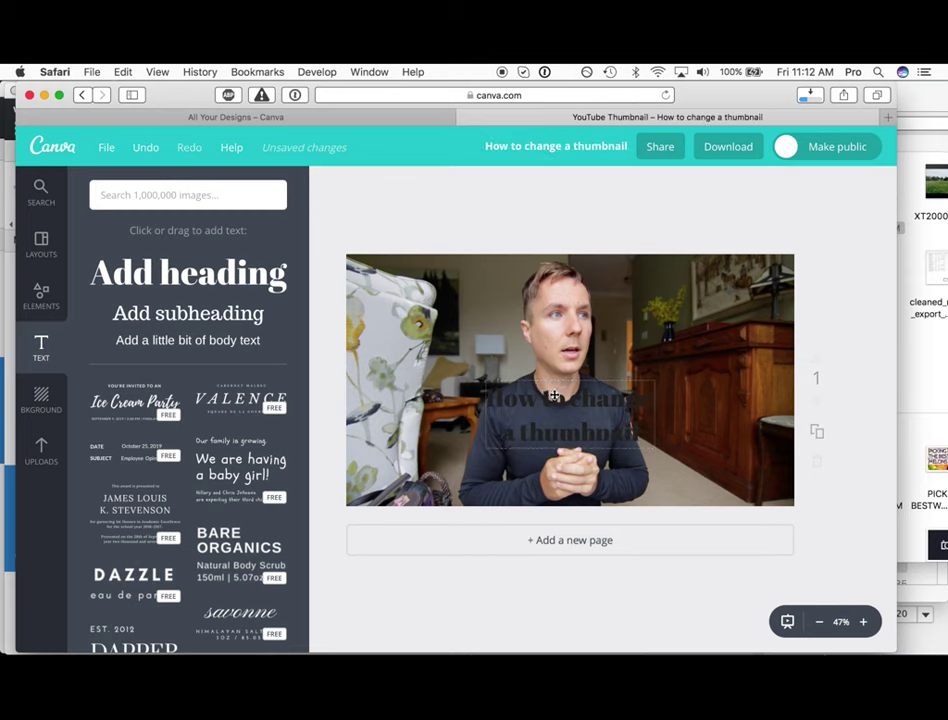
left_click_drag(553, 397, 424, 294)
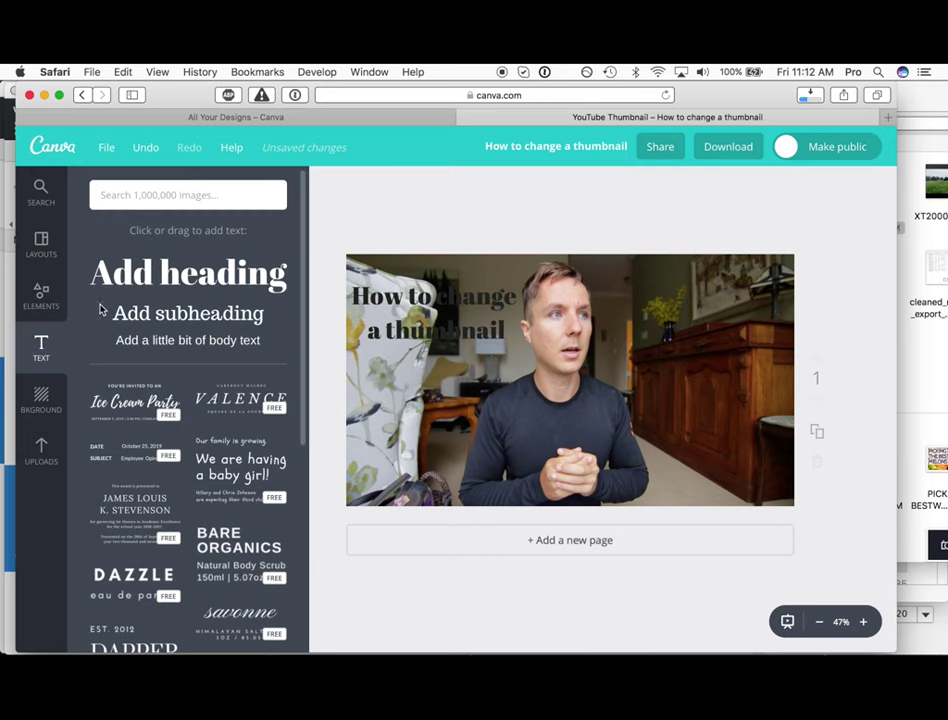
Step: Add a white square from Shapes and resize it into a short bar
left_click(48, 308)
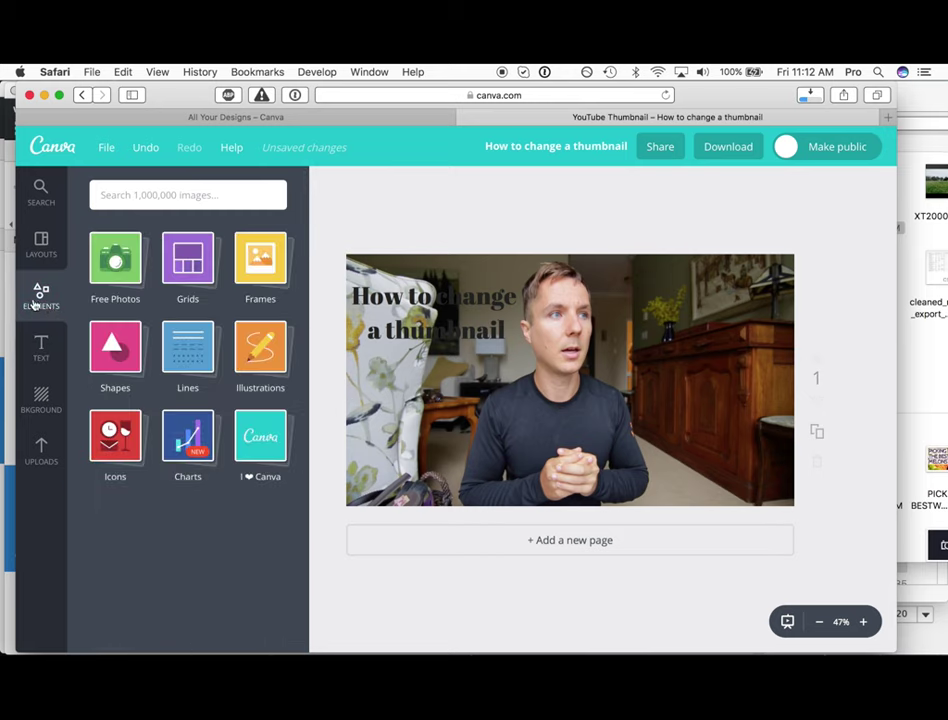
left_click(113, 346)
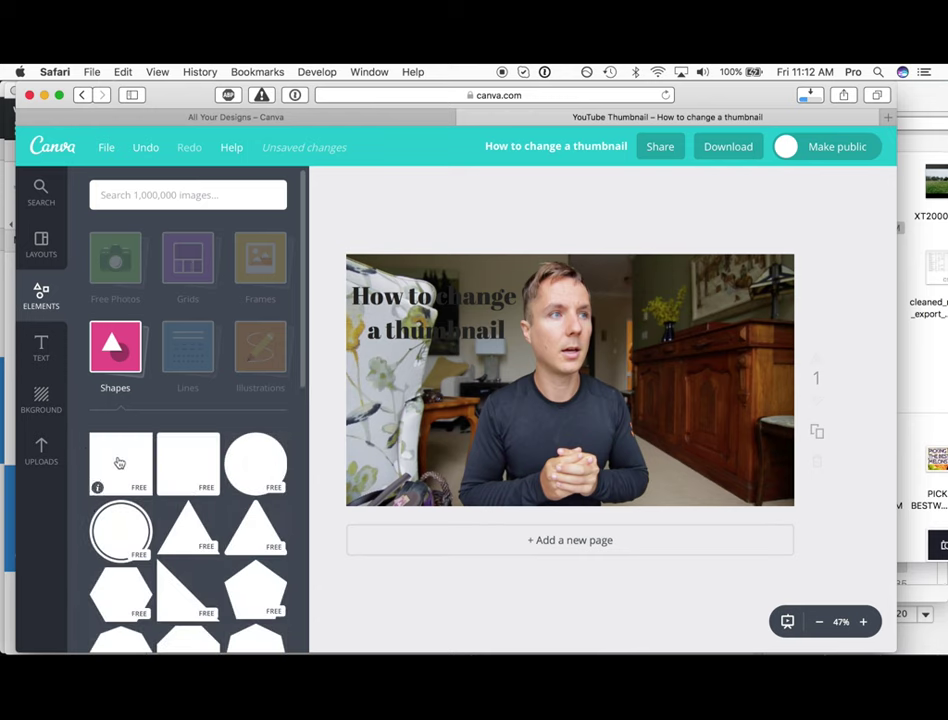
left_click(182, 465)
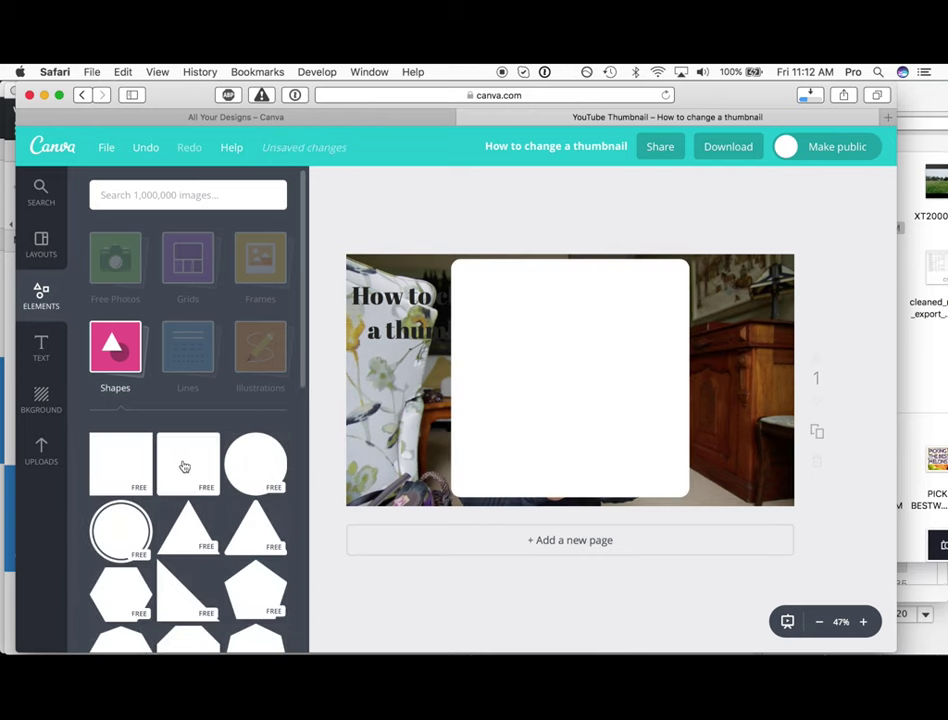
left_click_drag(567, 260, 464, 282)
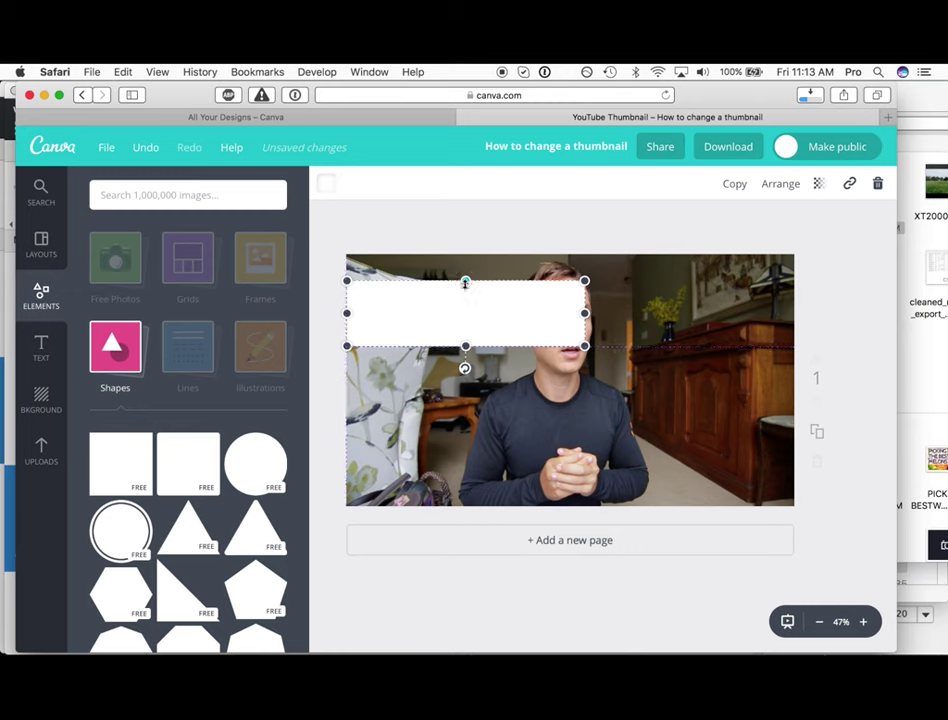
Step: Send the white bar behind the title and narrow it to fit the text
key("super+bracketleft")
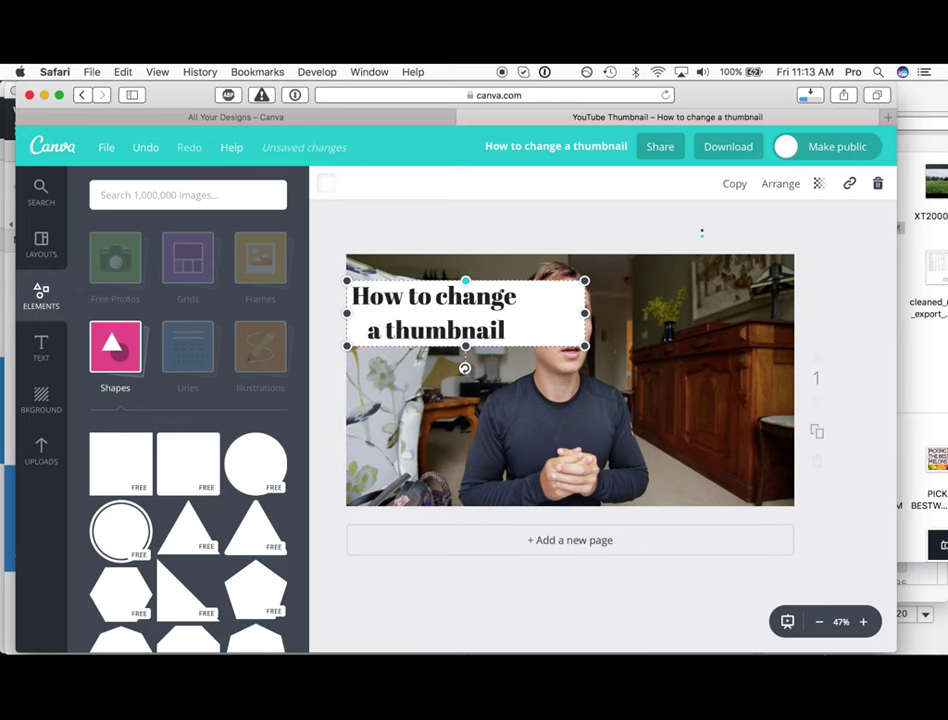
key("super+bracketright")
key("super+bracketleft")
key("super+bracketright")
key("super+bracketleft")
key("super+bracketright")
key("super+bracketleft")
left_click(779, 186)
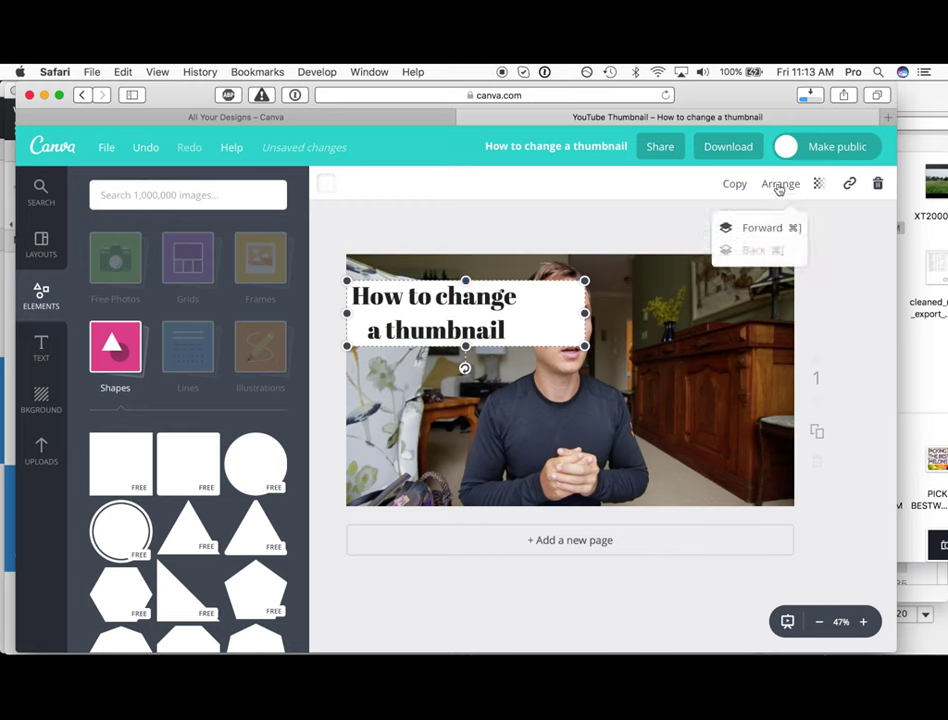
left_click(766, 226)
left_click(763, 248)
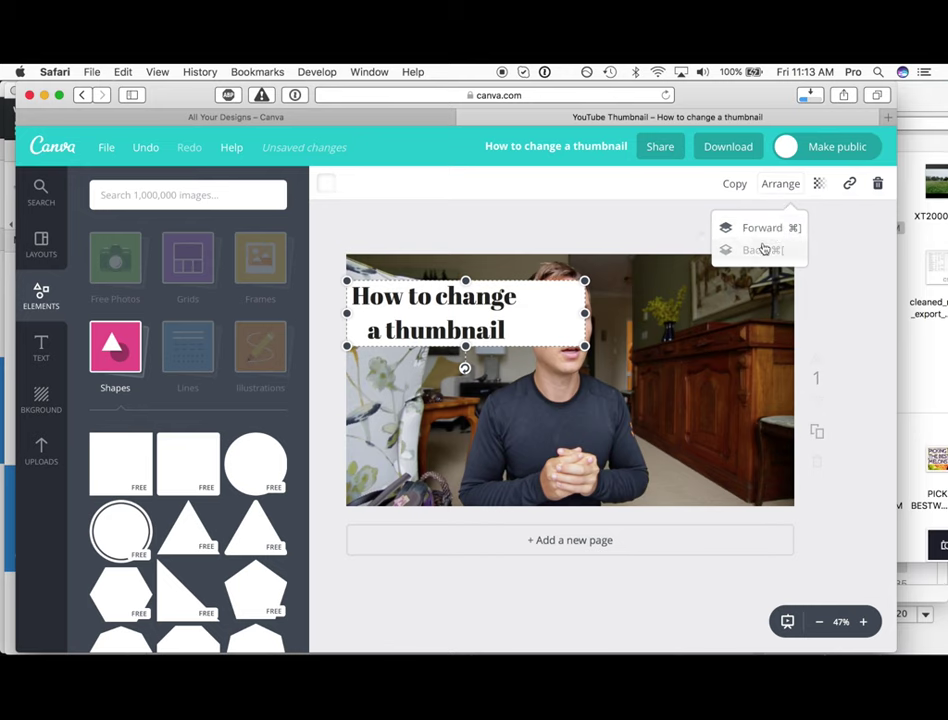
left_click_drag(586, 314, 520, 322)
Step: Select the title together with its white bar as the text re-wraps onto three lines
left_click(482, 239)
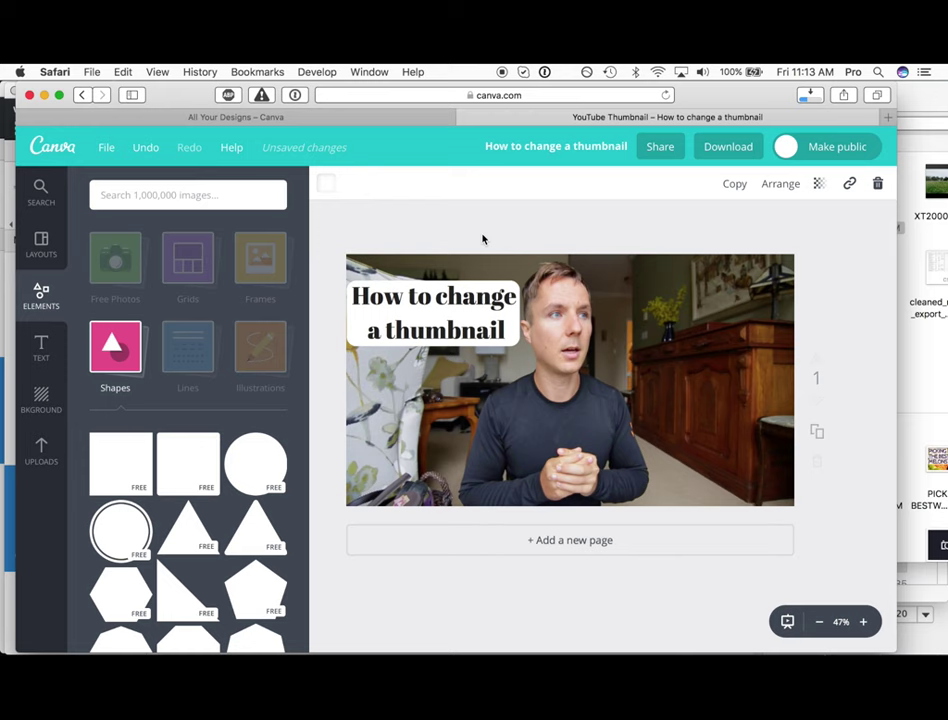
left_click(478, 300)
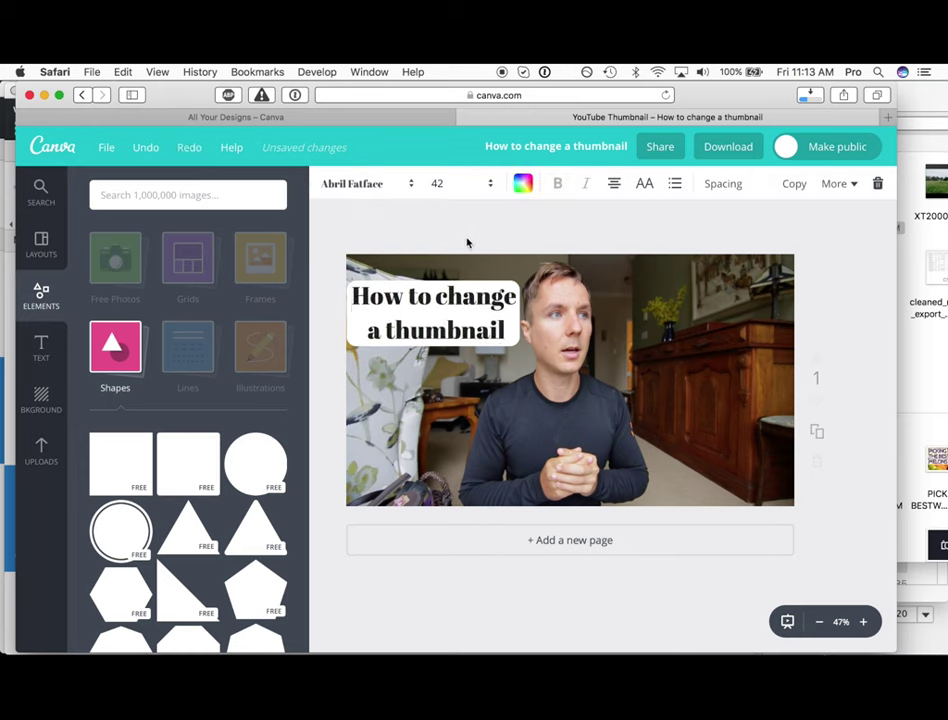
left_click(487, 310)
left_click_drag(349, 243, 507, 336)
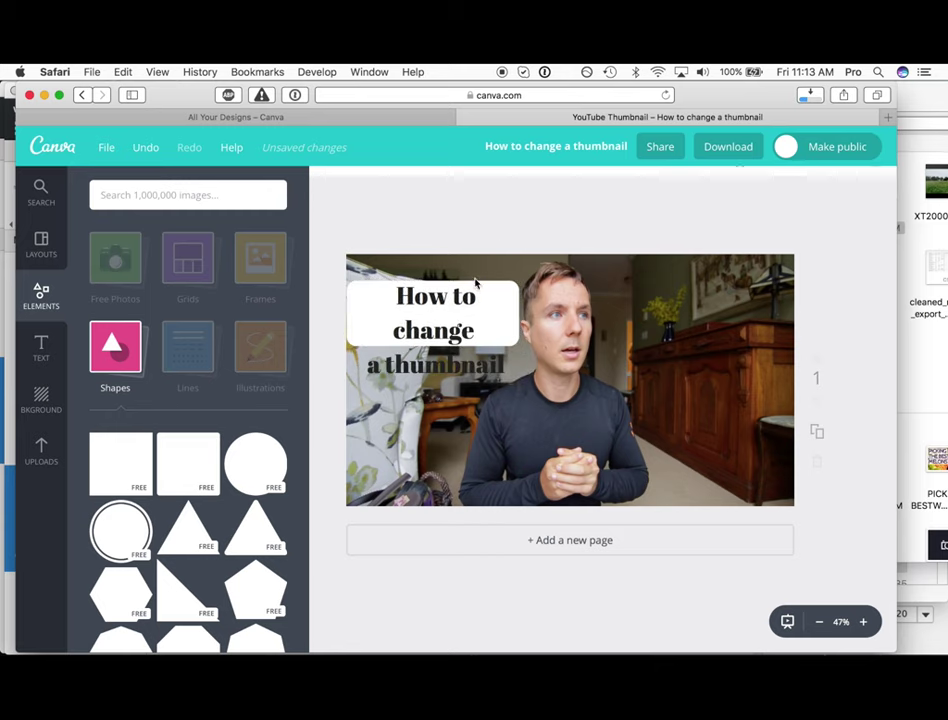
Step: Duplicate the white box, colour the copy cyan, and fit it around the original as a border
left_click(640, 323)
left_click(397, 321)
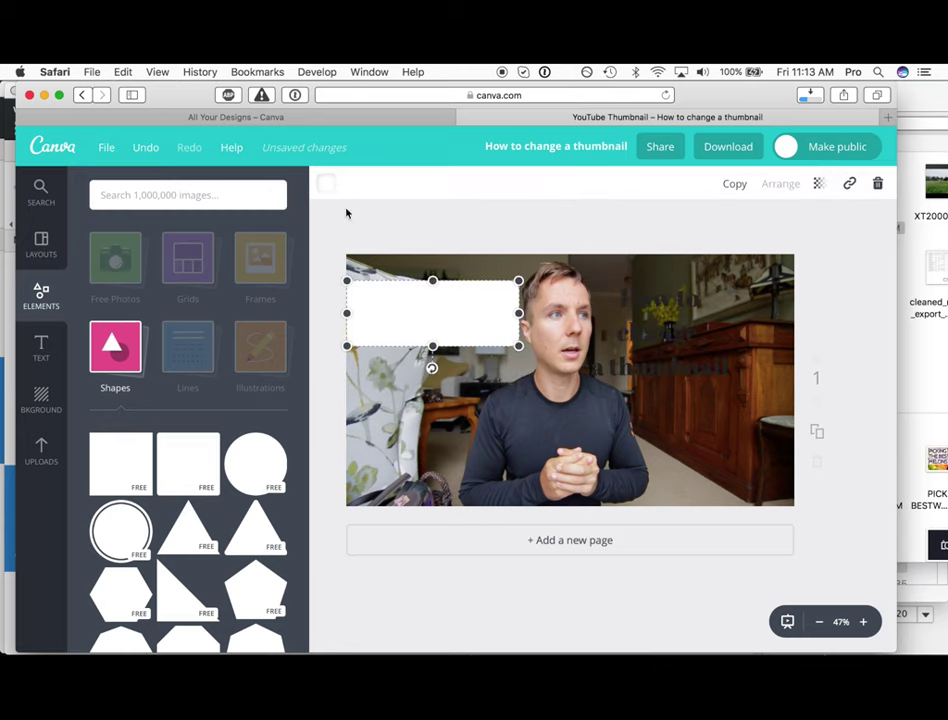
left_click(734, 185)
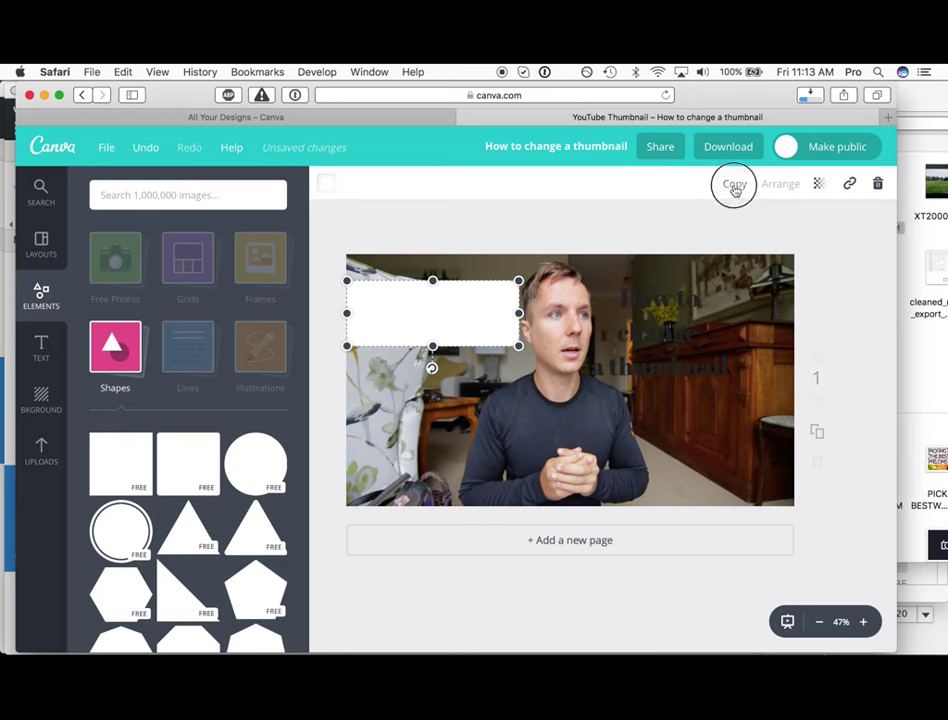
left_click(327, 184)
left_click(342, 347)
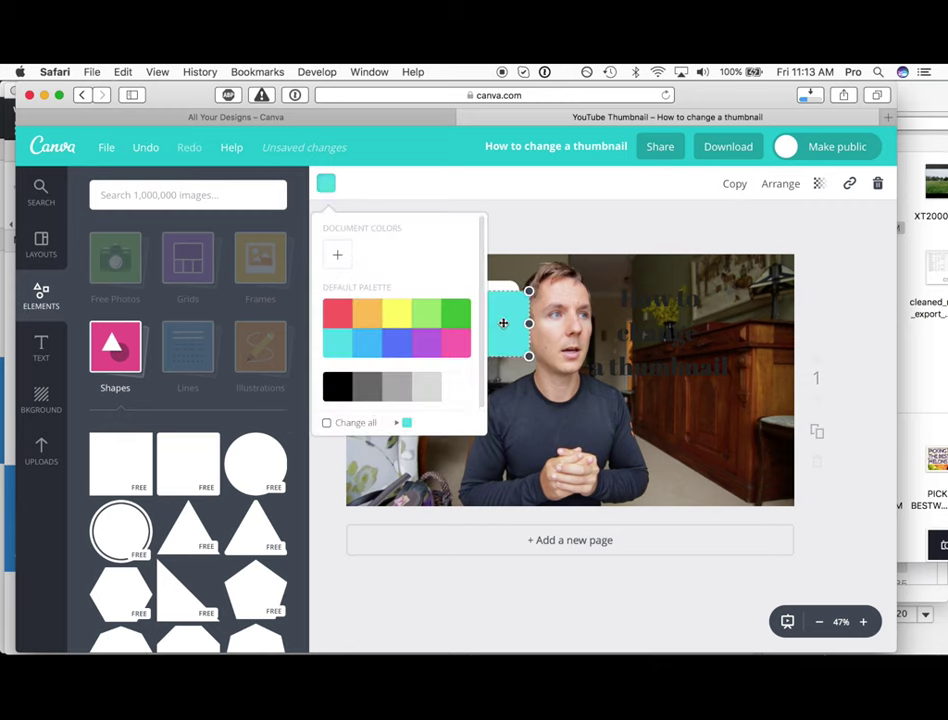
left_click_drag(493, 324, 525, 273)
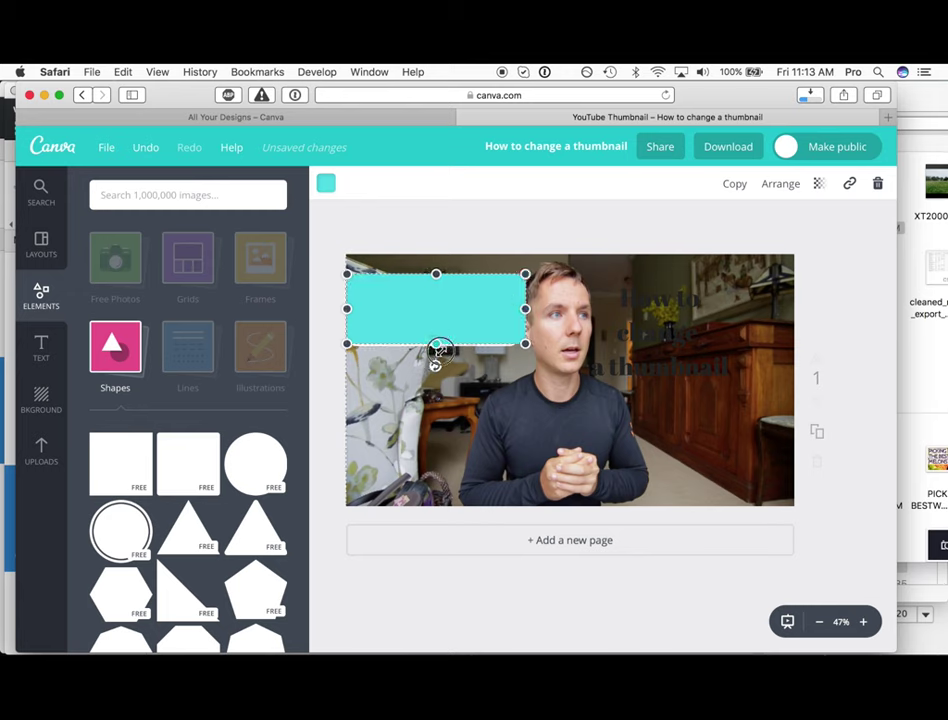
left_click_drag(438, 344, 420, 330)
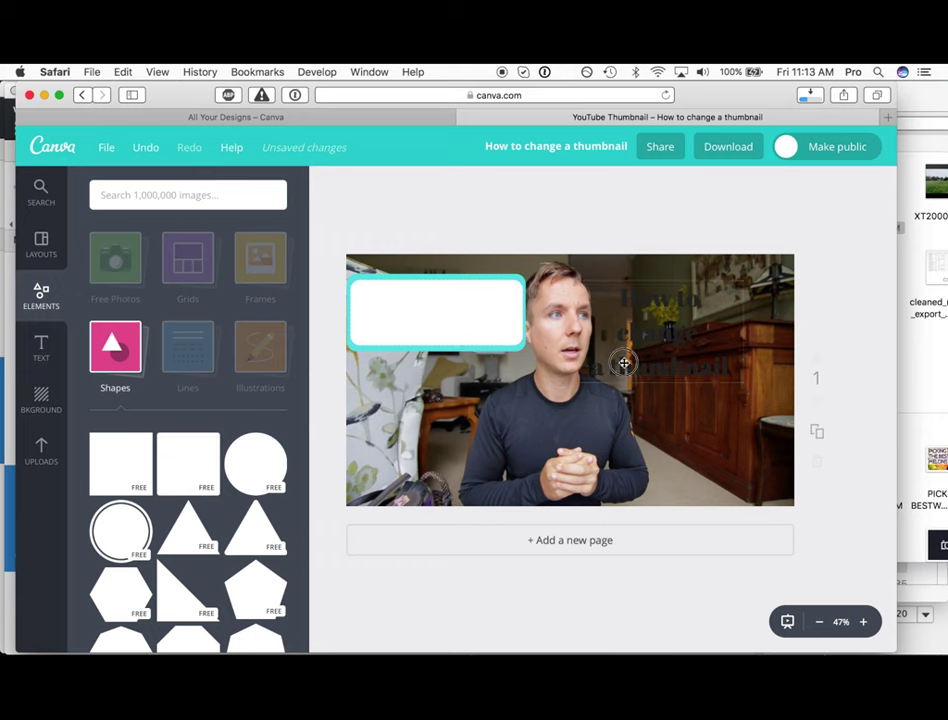
Step: Move the title onto the bordered box, set its font size to 32, and centre it
left_click_drag(624, 364, 430, 341)
left_click(512, 320)
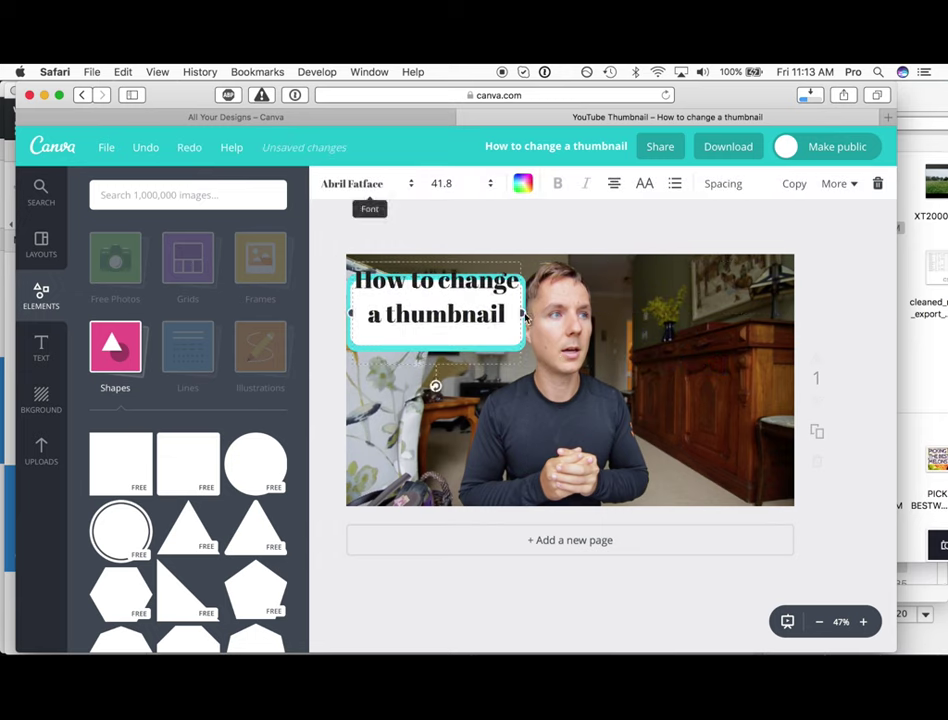
left_click(449, 186)
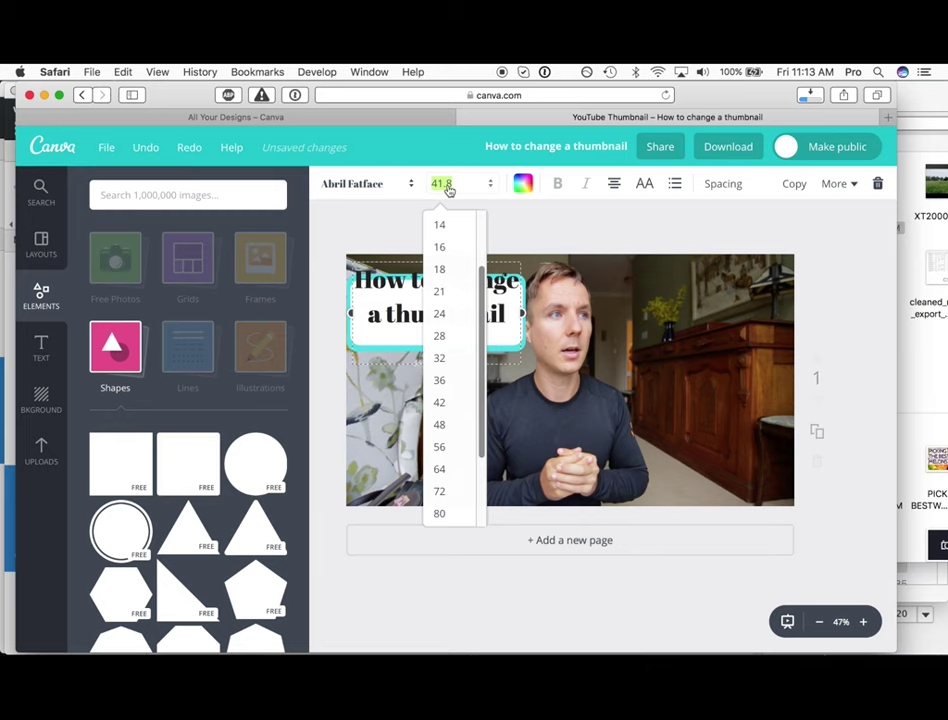
left_click(439, 358)
mouse_move(449, 320)
left_mouse_down()
mouse_move(459, 316)
mouse_move(455, 327)
left_mouse_up()
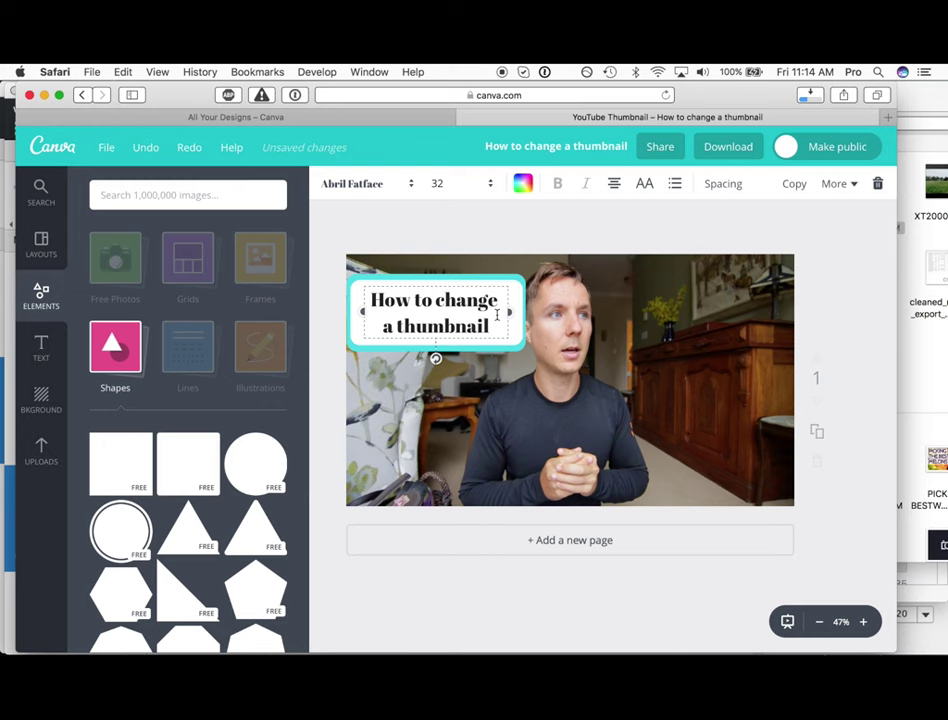
Step: Try a pink duplicate of the title aligned over the original, then undo it
left_click(793, 194)
left_click(523, 183)
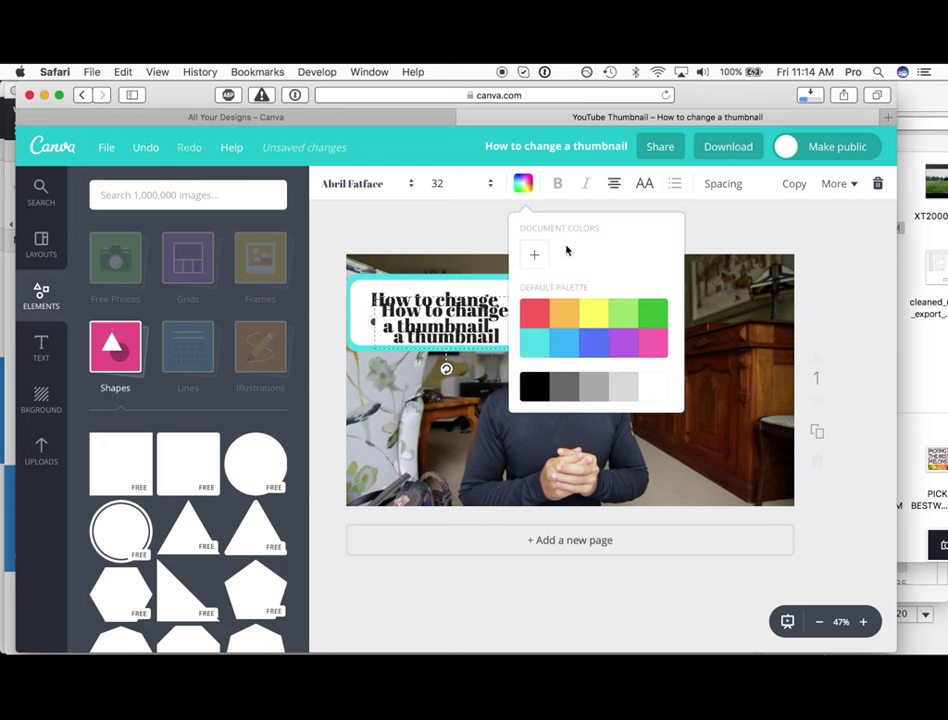
left_click(651, 342)
left_click(715, 351)
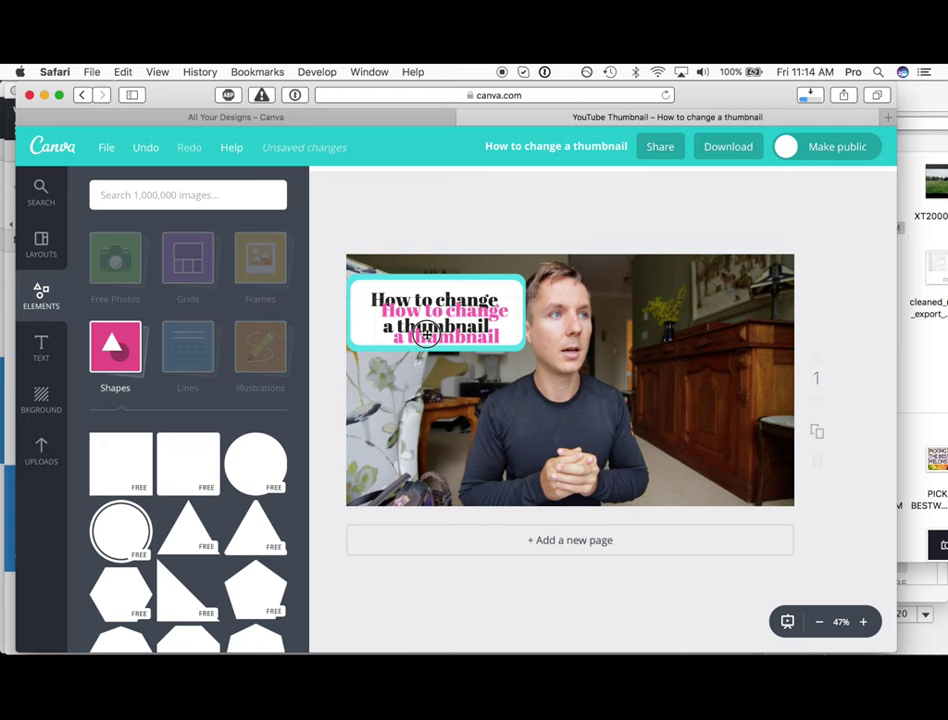
left_click_drag(418, 328, 417, 322)
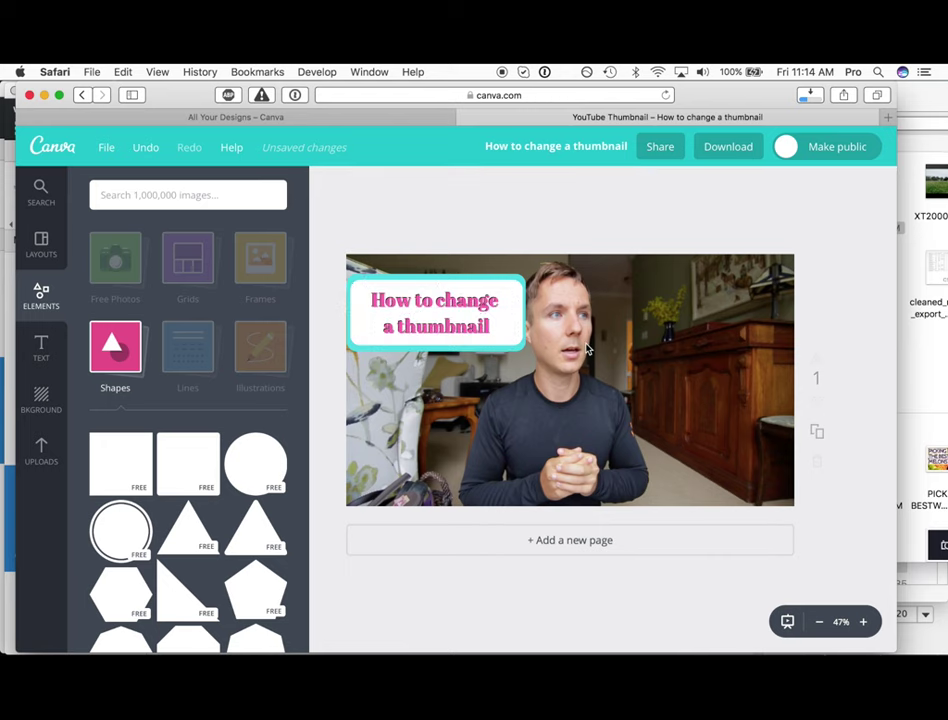
left_click(511, 332)
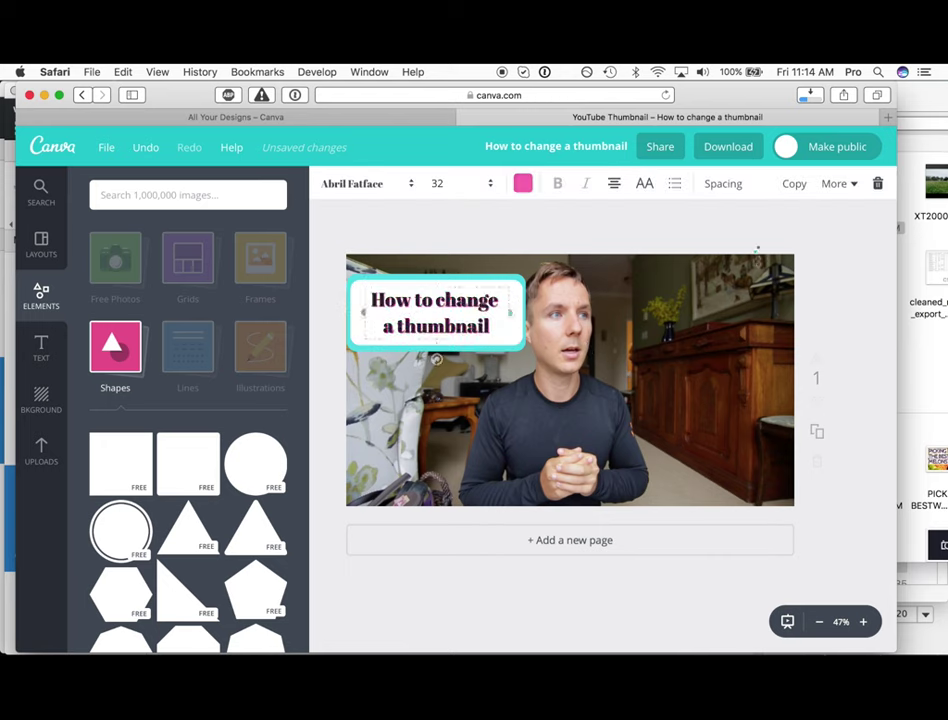
left_click(468, 308)
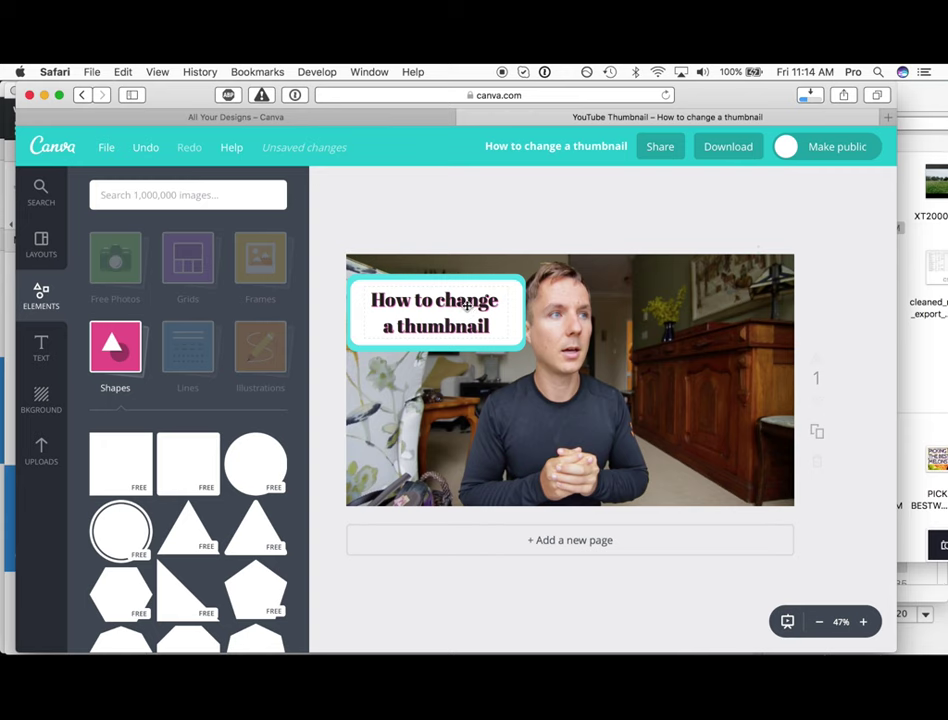
key("super+z")
Step: Duplicate the title in teal and align the copy over the dark title
left_click(797, 194)
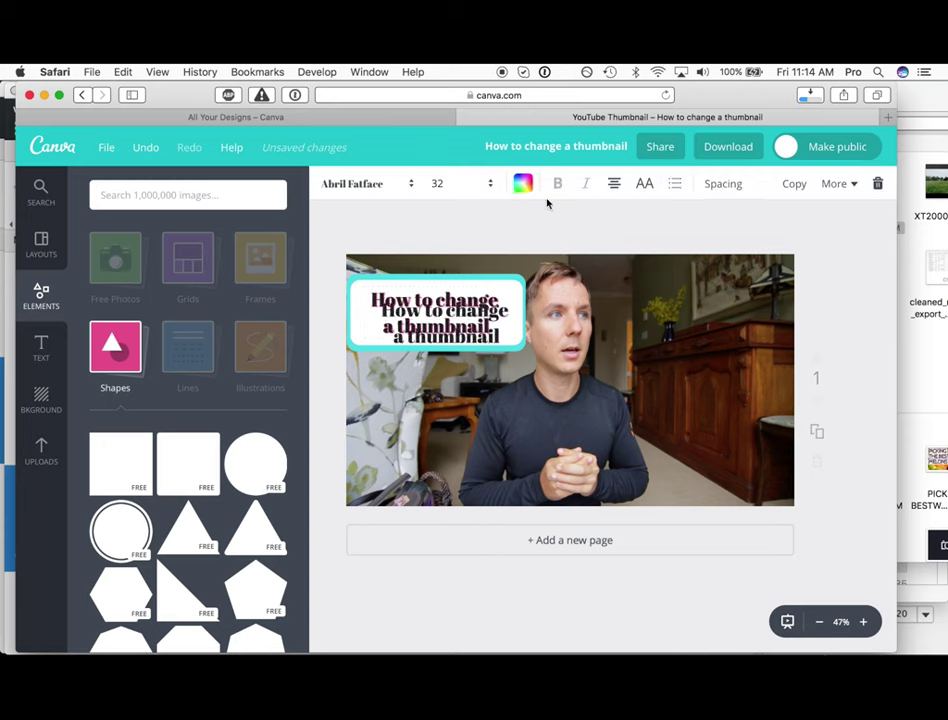
left_click(522, 186)
left_click(535, 340)
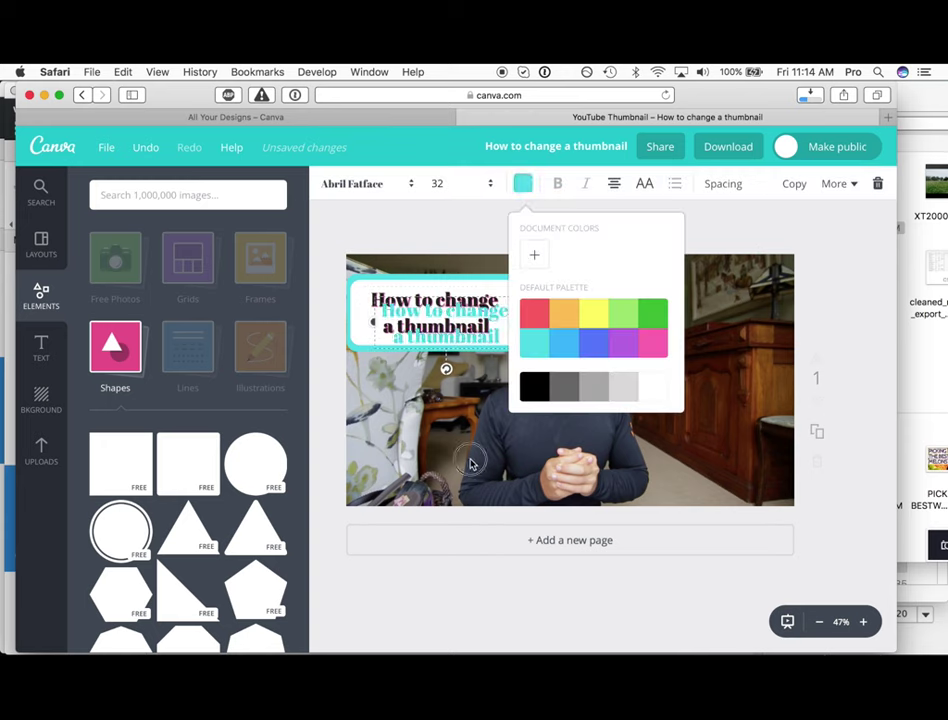
key("Escape")
left_click_drag(452, 301, 441, 300)
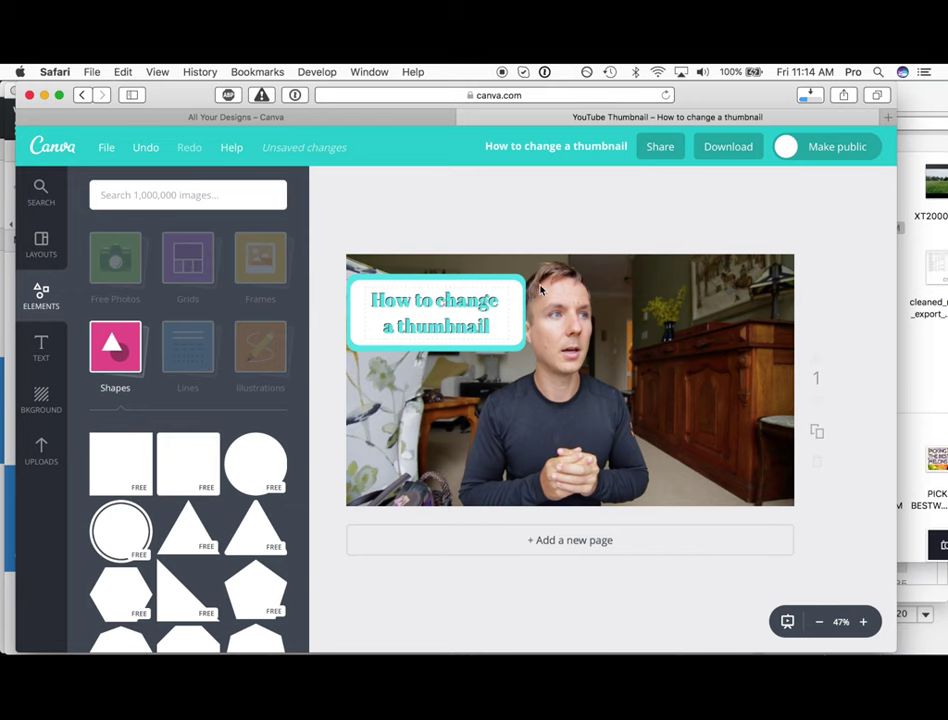
left_click(480, 335)
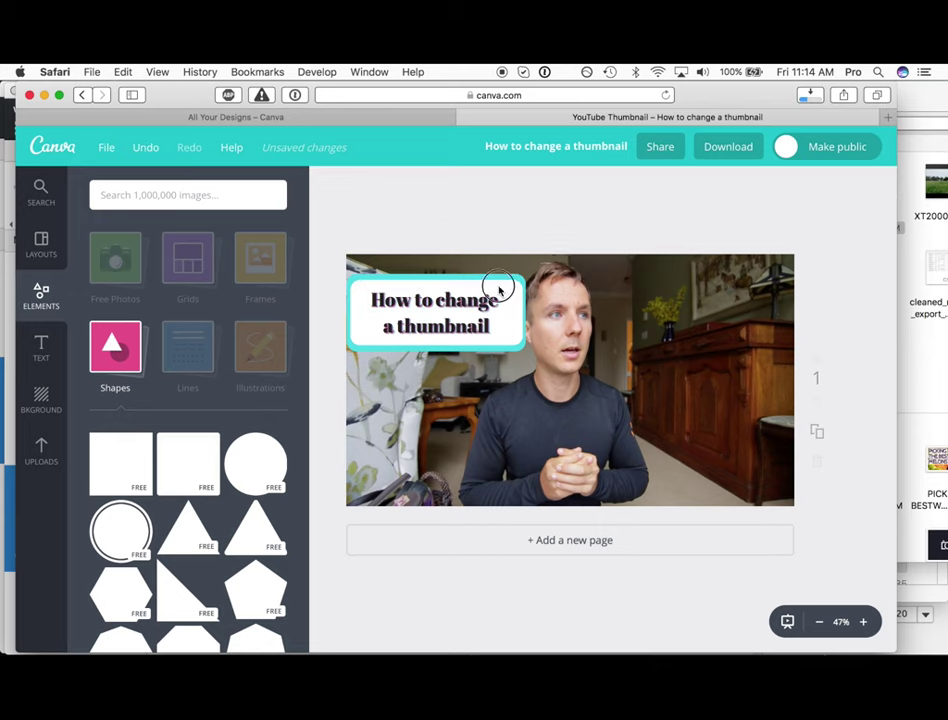
Step: Shrink the title and its bordered box into the top-left corner, then screenshot the thumbnail area
left_click_drag(449, 240, 711, 463)
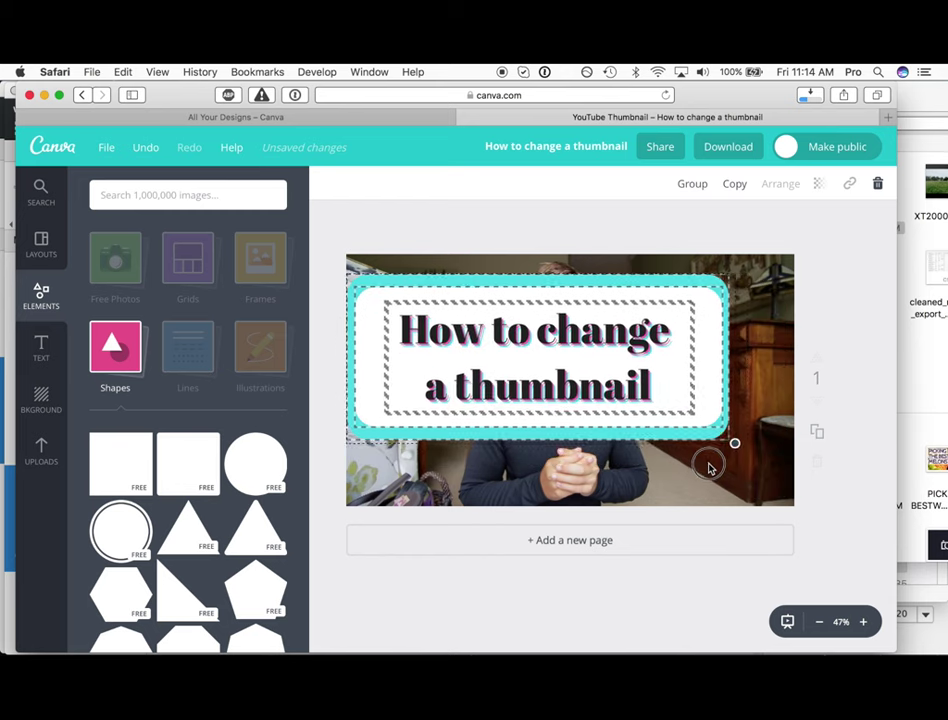
left_click(590, 222)
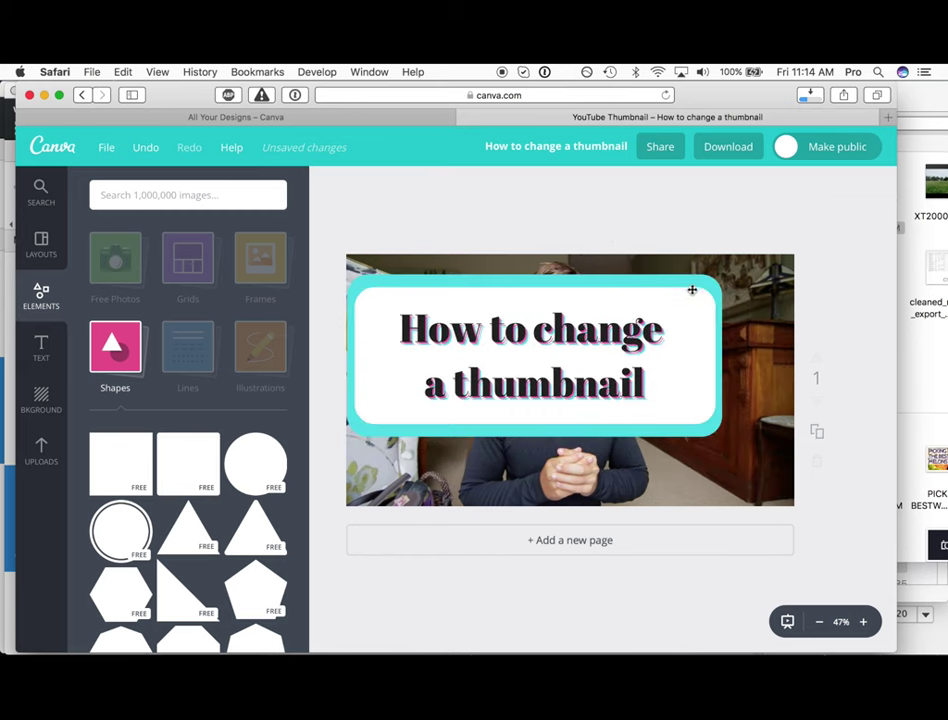
left_click_drag(686, 218, 612, 386)
left_click_drag(722, 436, 508, 347)
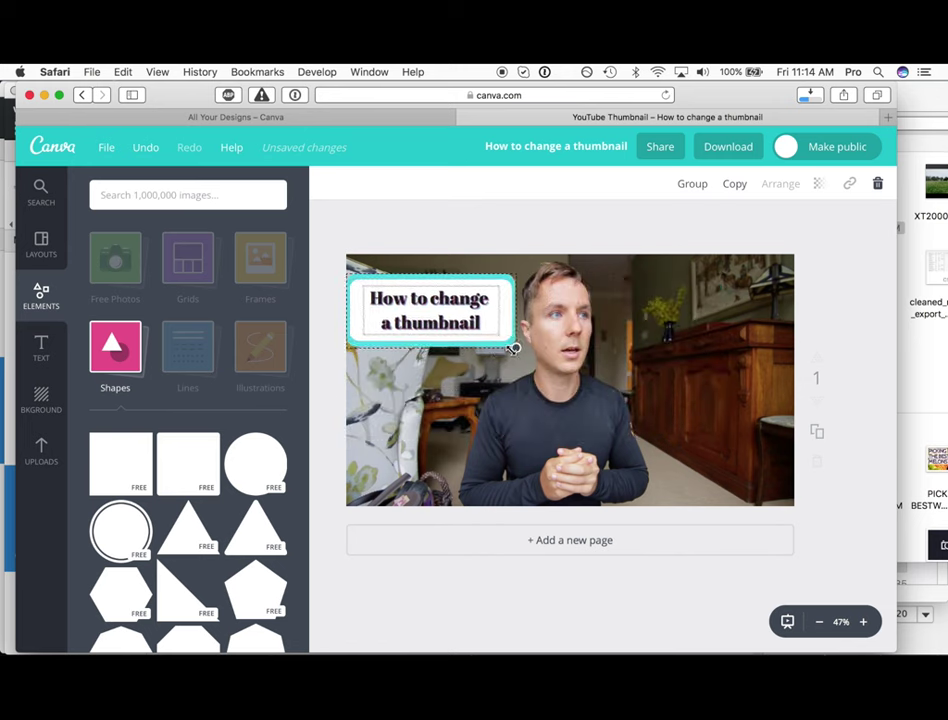
left_click(542, 237)
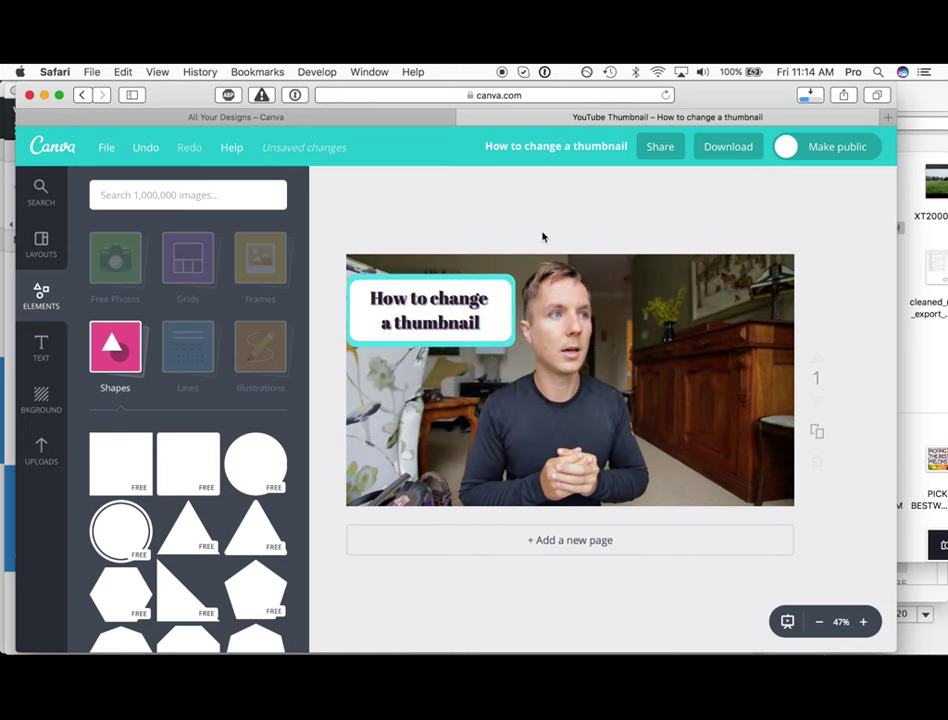
key("super+shift+4")
left_click_drag(795, 256, 346, 506)
left_click(715, 155)
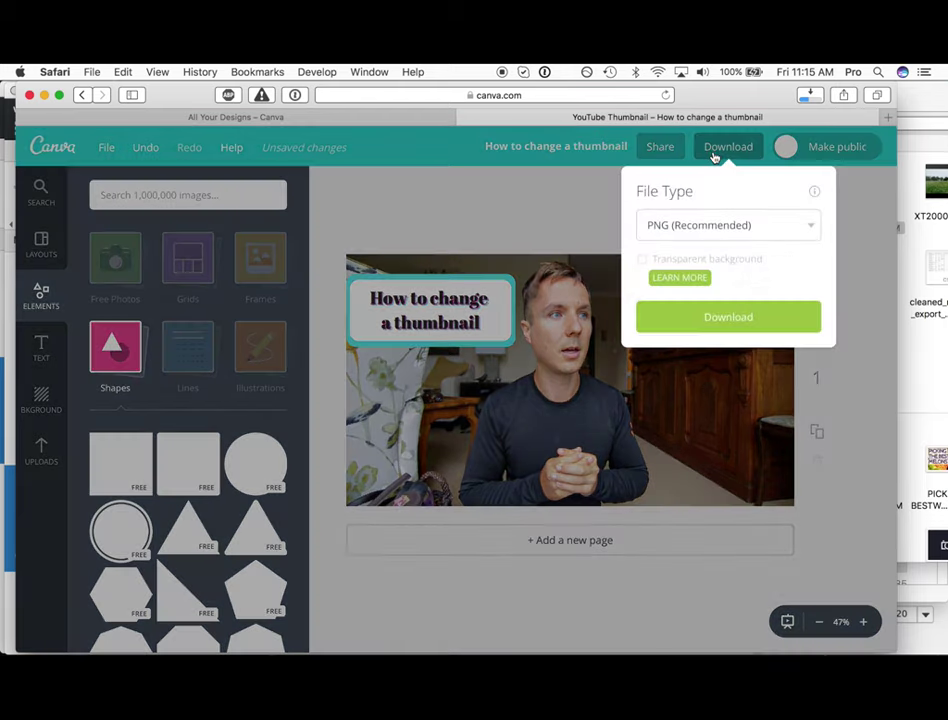
left_click(782, 231)
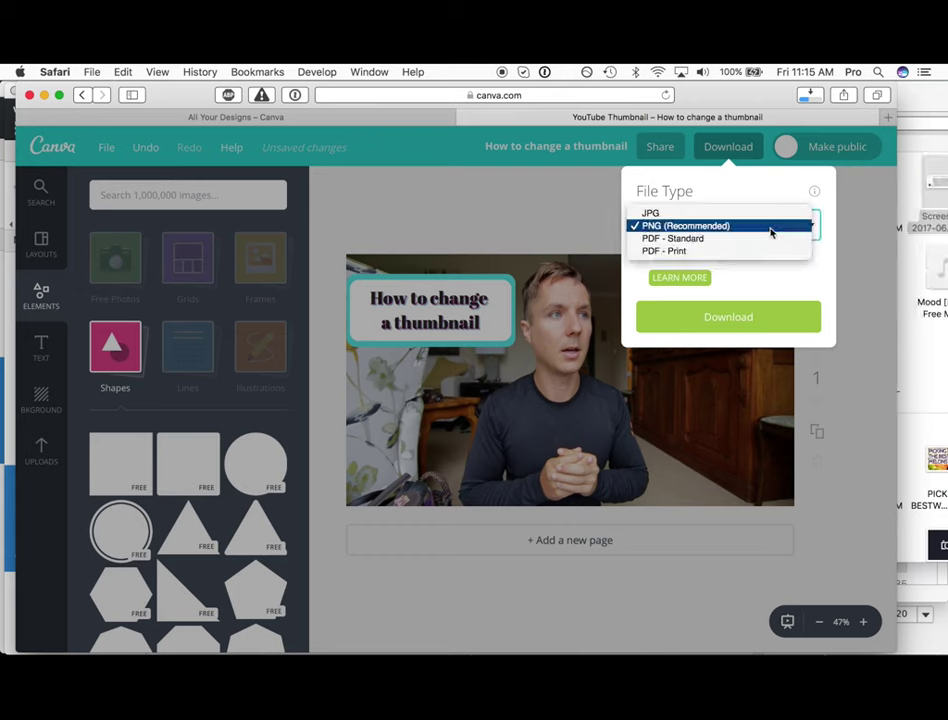
left_click(770, 232)
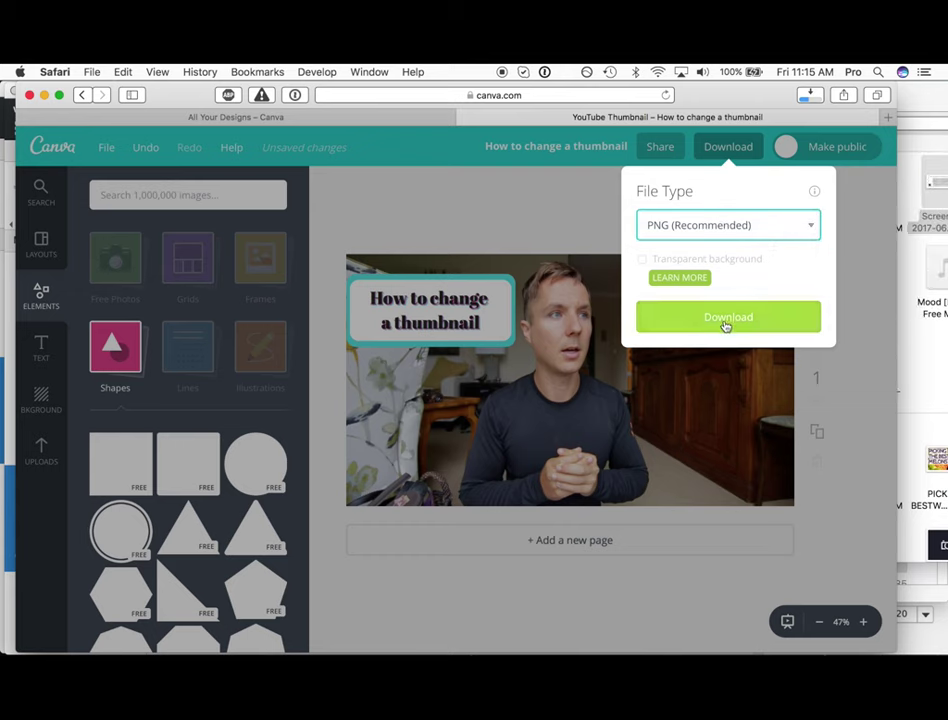
left_click(565, 239)
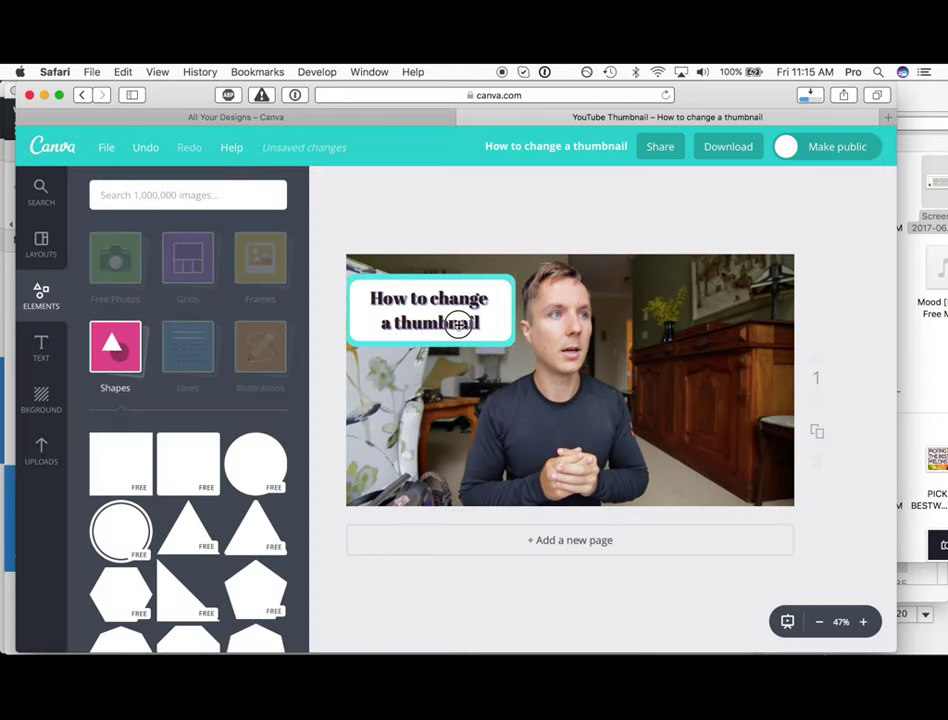
left_click_drag(461, 323, 466, 330)
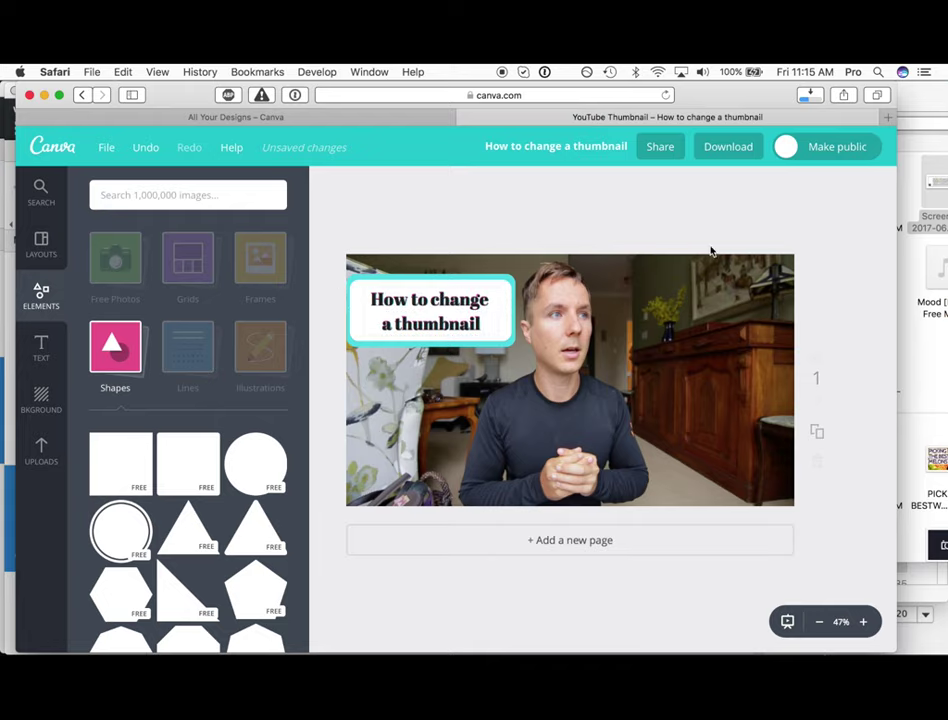
left_click(728, 147)
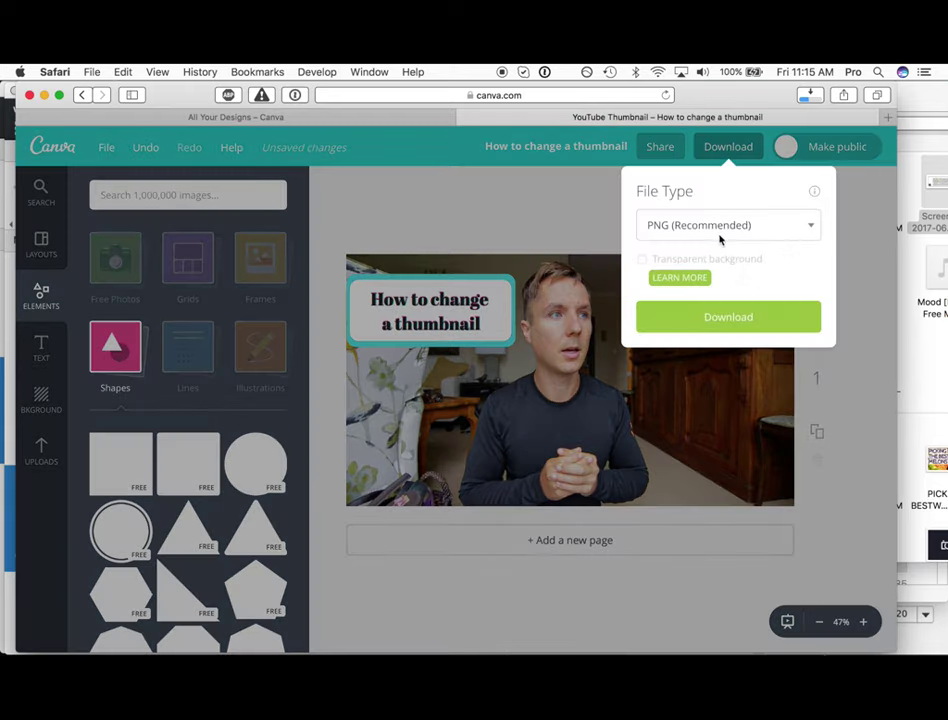
left_click(576, 228)
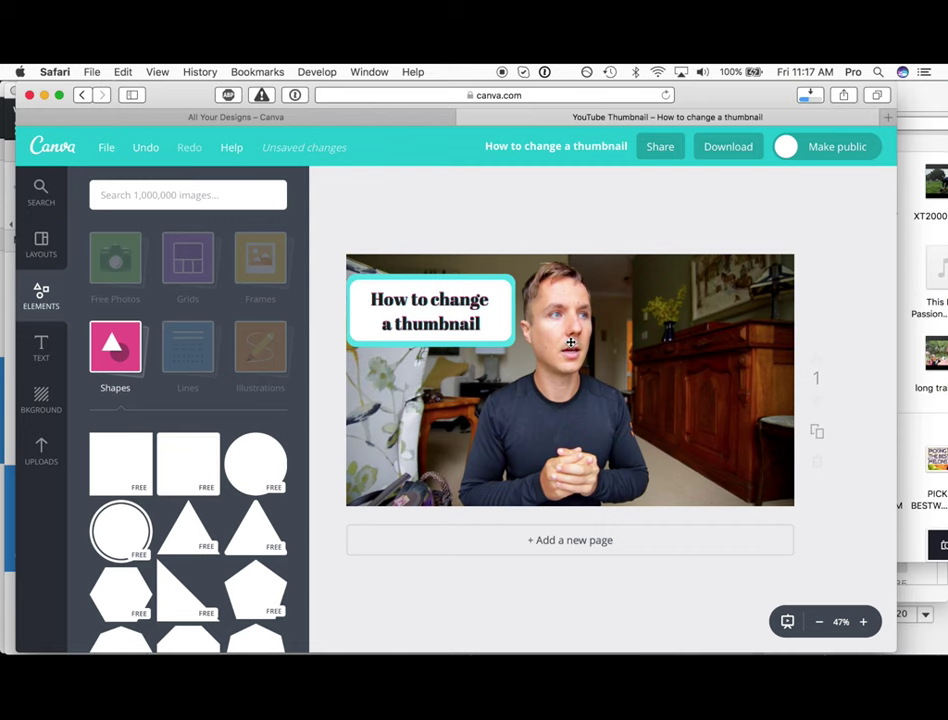
Step: Shift the background photo right to leave a blank strip on the left, and enlarge the heading box
left_click(570, 343)
left_click_drag(554, 396, 572, 405)
left_click(421, 229)
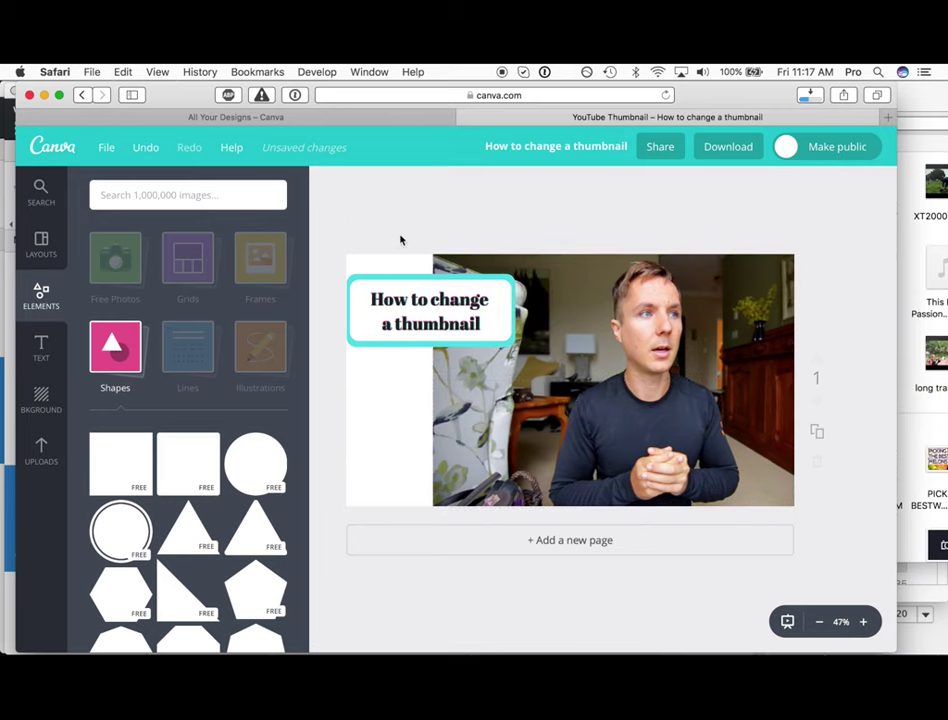
left_click(491, 341)
left_click_drag(510, 345, 591, 378)
left_click(536, 232)
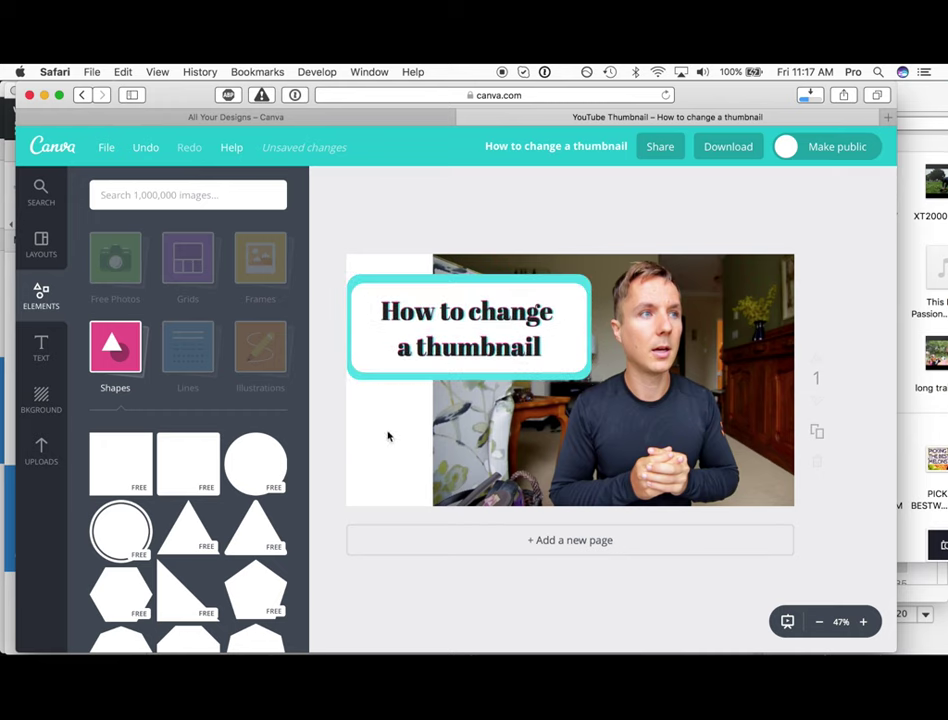
Step: Duplicate the photo, flip the copy horizontally, move it left, and send it behind the heading
left_click(663, 450)
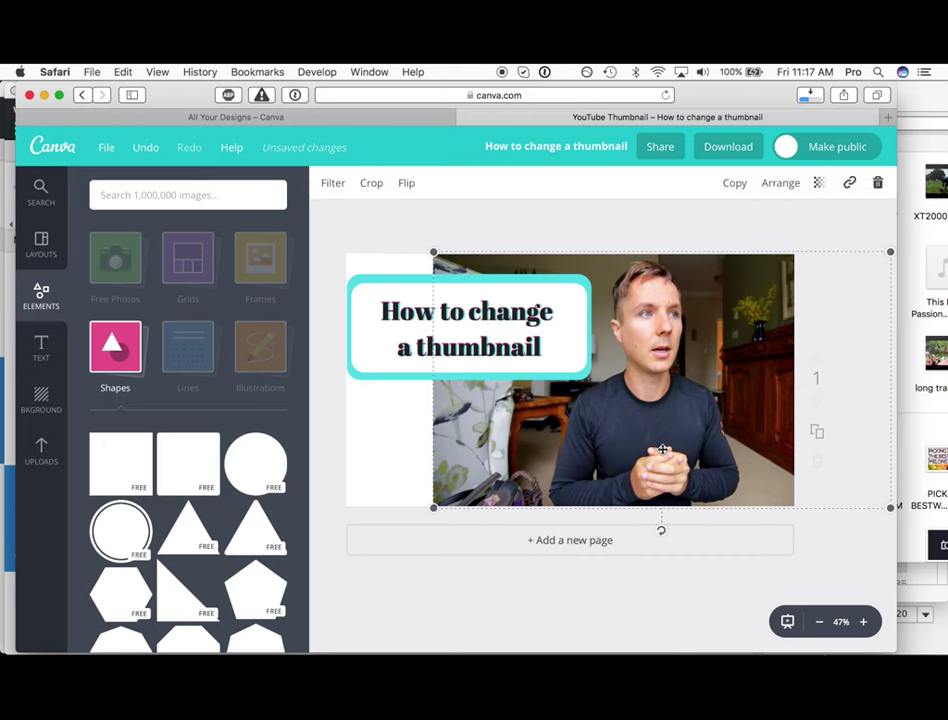
left_click(733, 184)
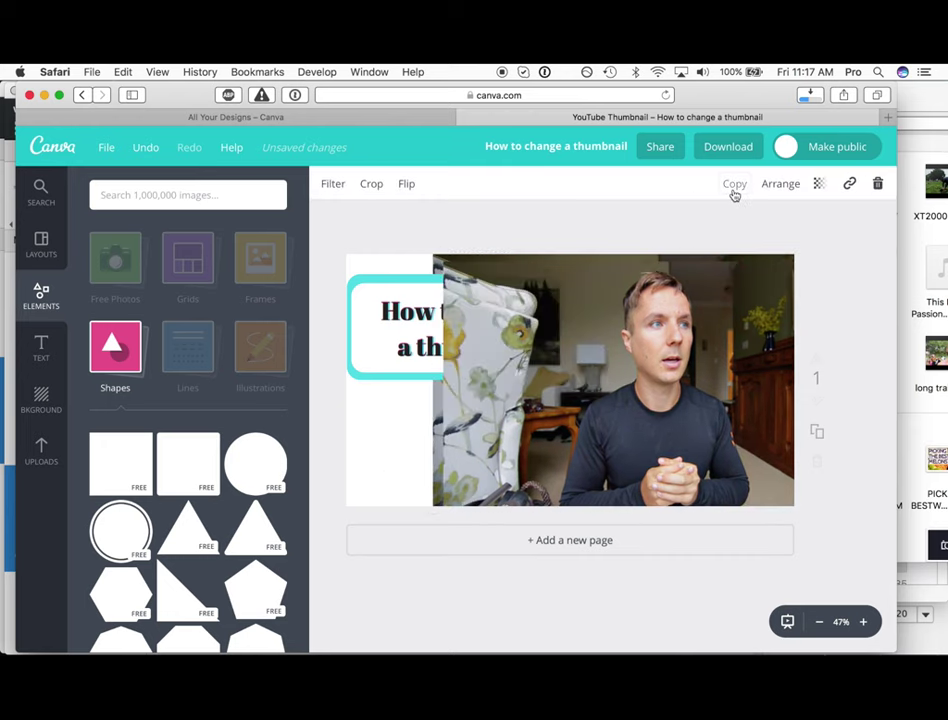
left_click(406, 184)
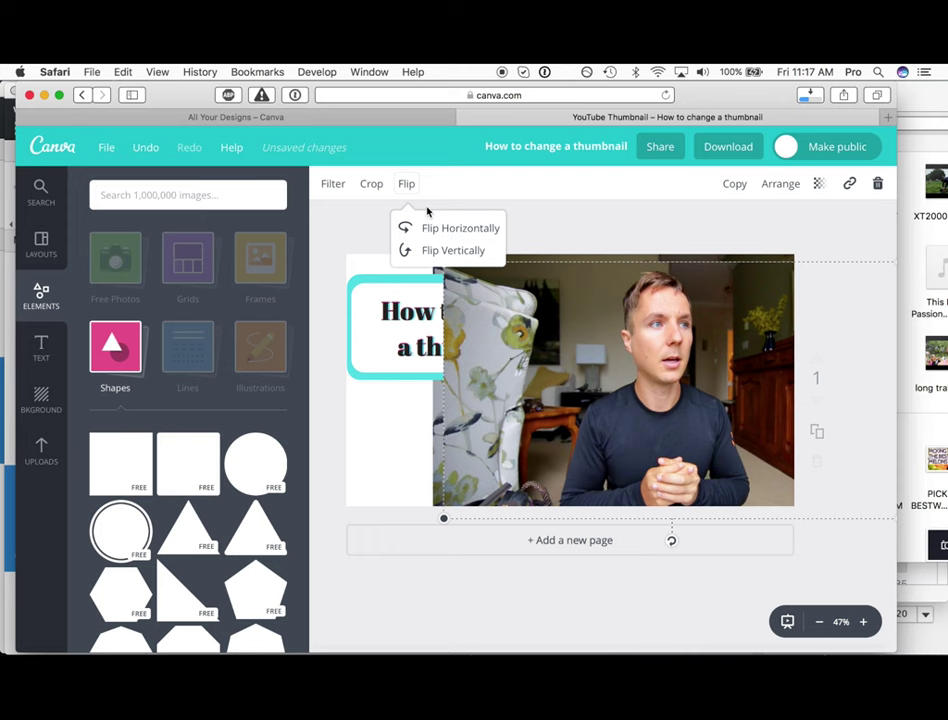
left_click(440, 228)
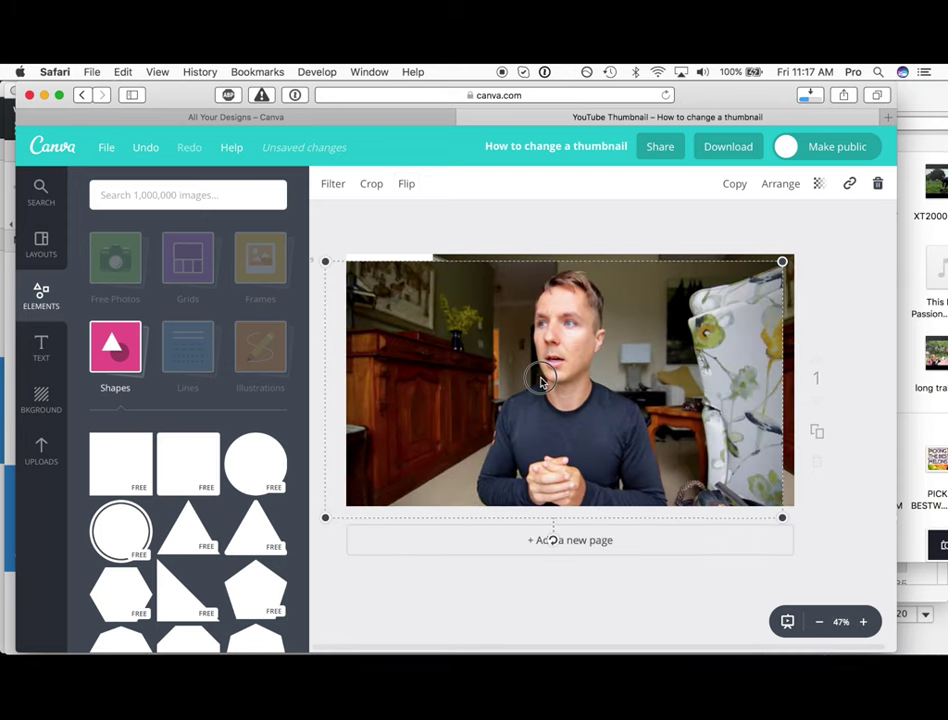
left_click_drag(546, 377, 345, 383)
key("super+bracketleft")
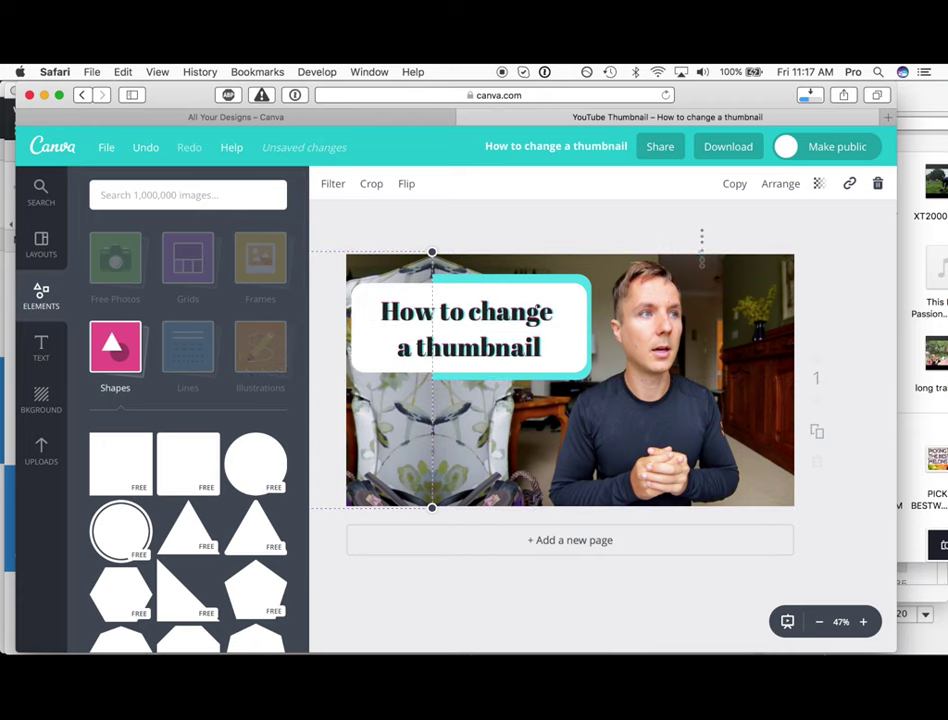
left_click(483, 225)
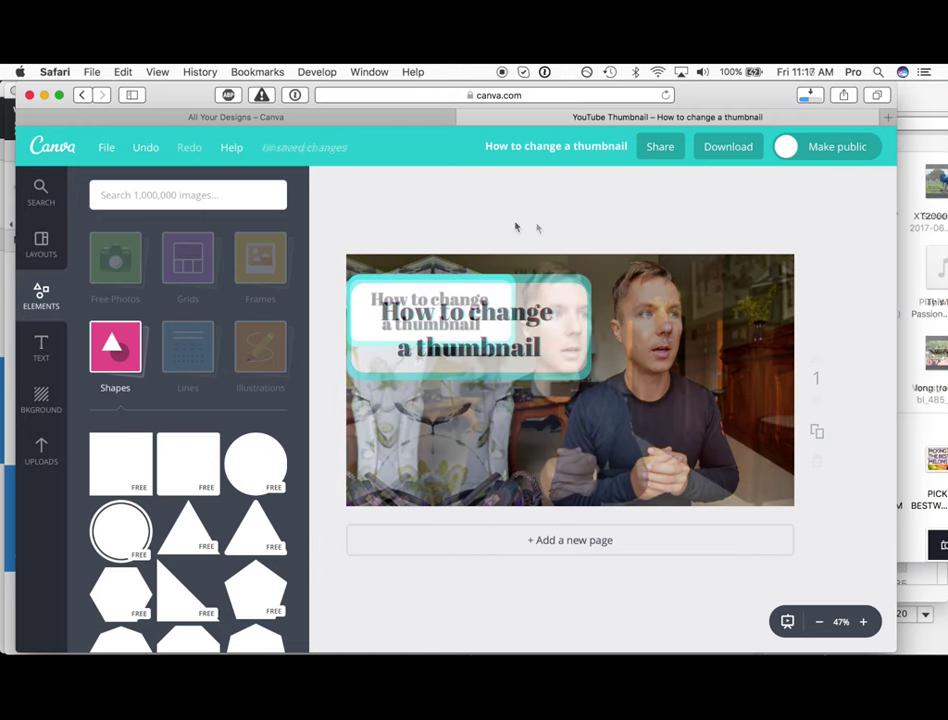
Step: Raise the photo's contrast to +15 and its brightness to +2
left_click(601, 366)
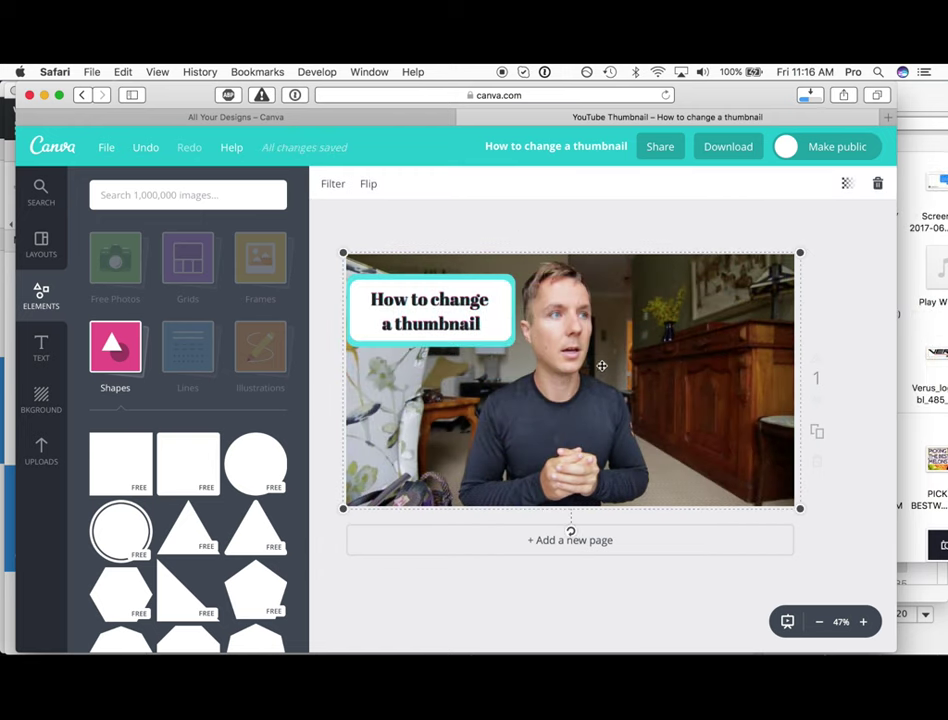
left_click(334, 184)
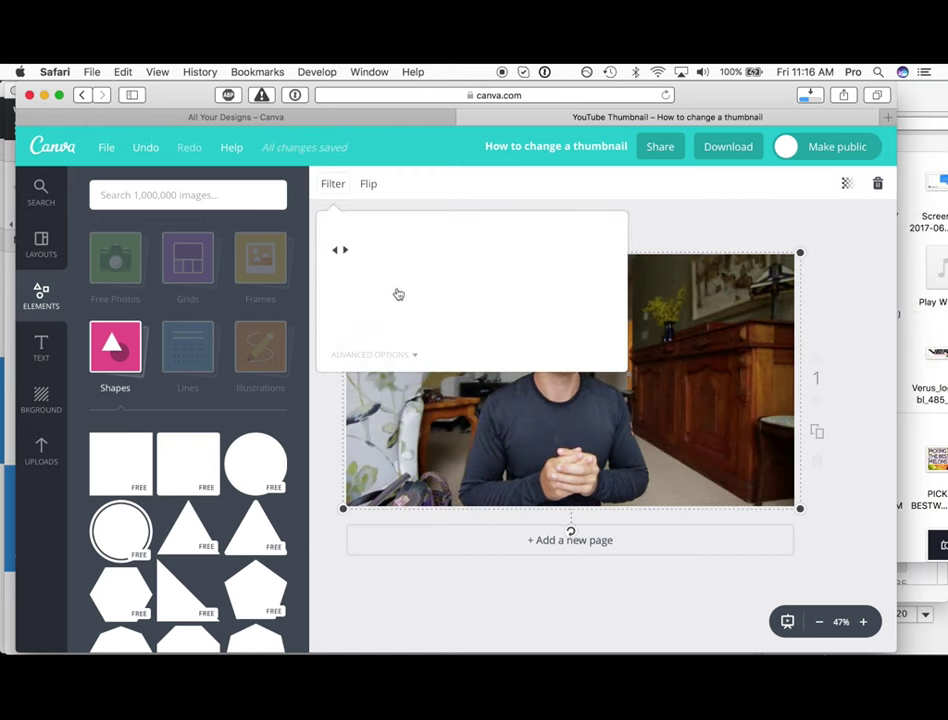
left_click(490, 330)
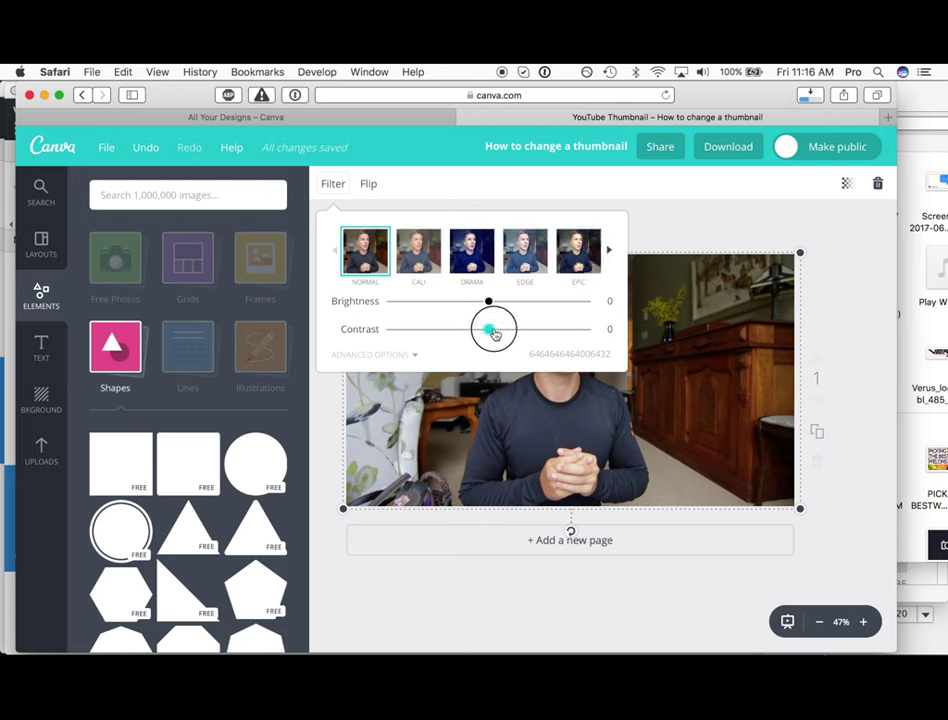
mouse_move(497, 333)
left_mouse_down()
mouse_move(505, 335)
mouse_move(495, 309)
left_mouse_up()
left_click(489, 303)
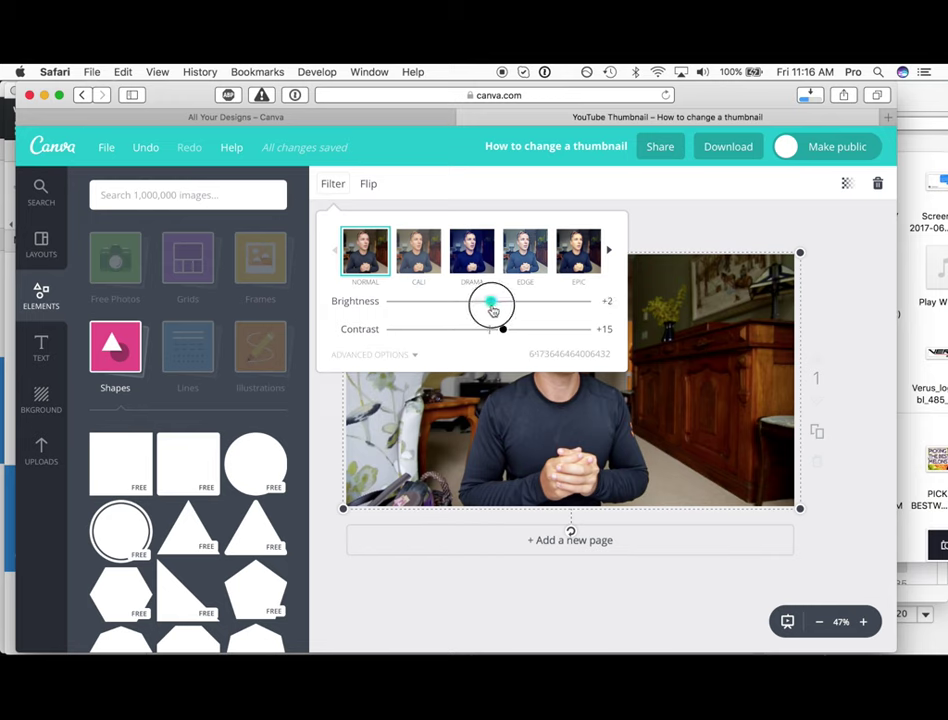
Step: Add a +61 vignette and +18 saturation to the photo, then close the filter settings
left_click(400, 357)
left_click_drag(392, 470, 511, 445)
left_click_drag(488, 357, 508, 358)
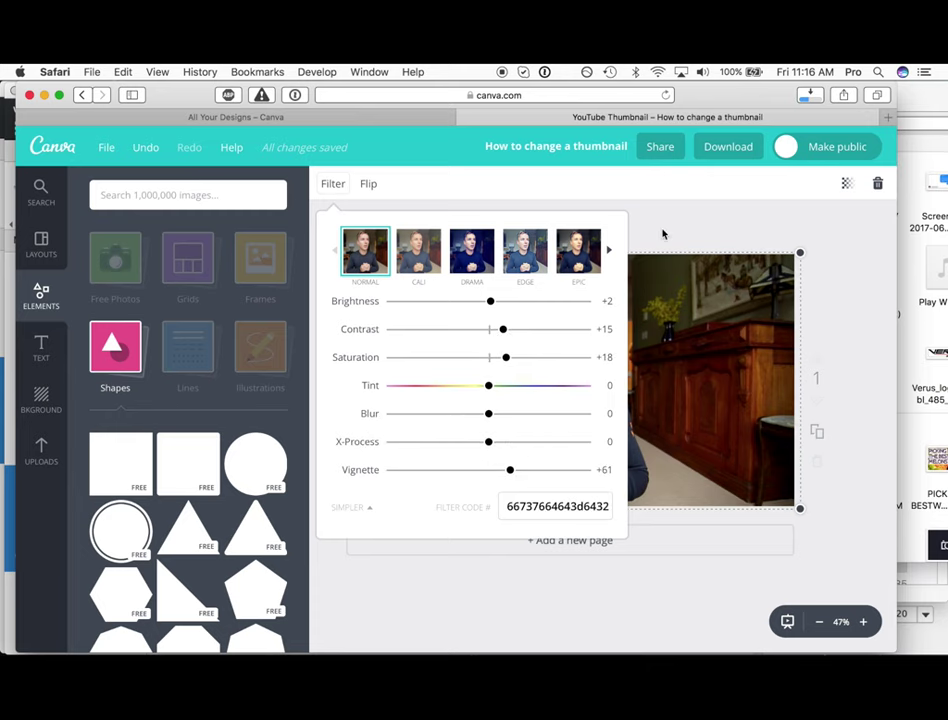
left_click(662, 234)
left_click(615, 243)
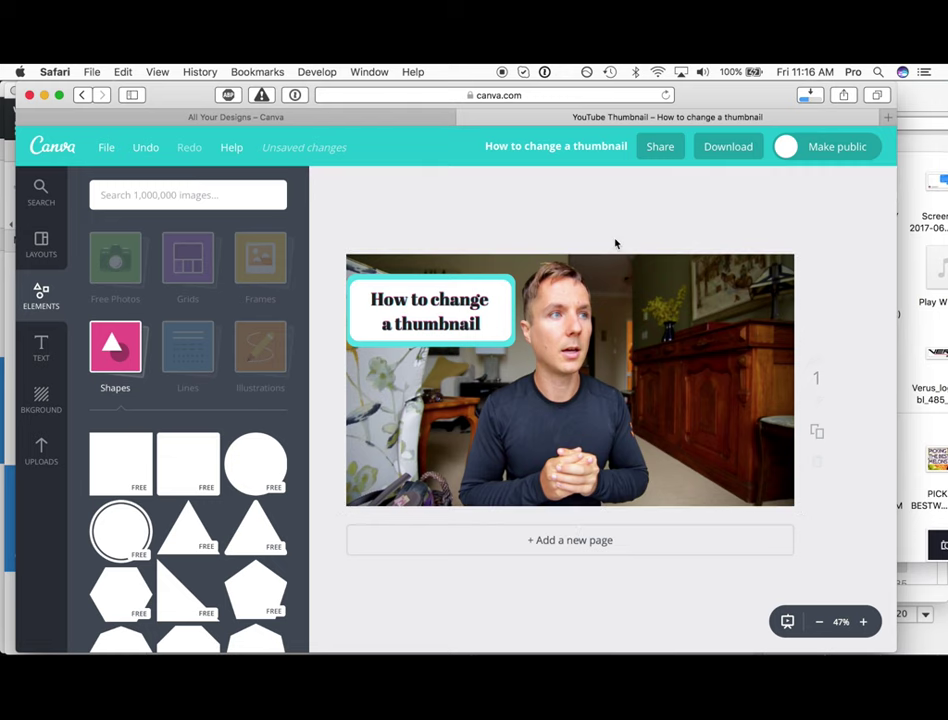